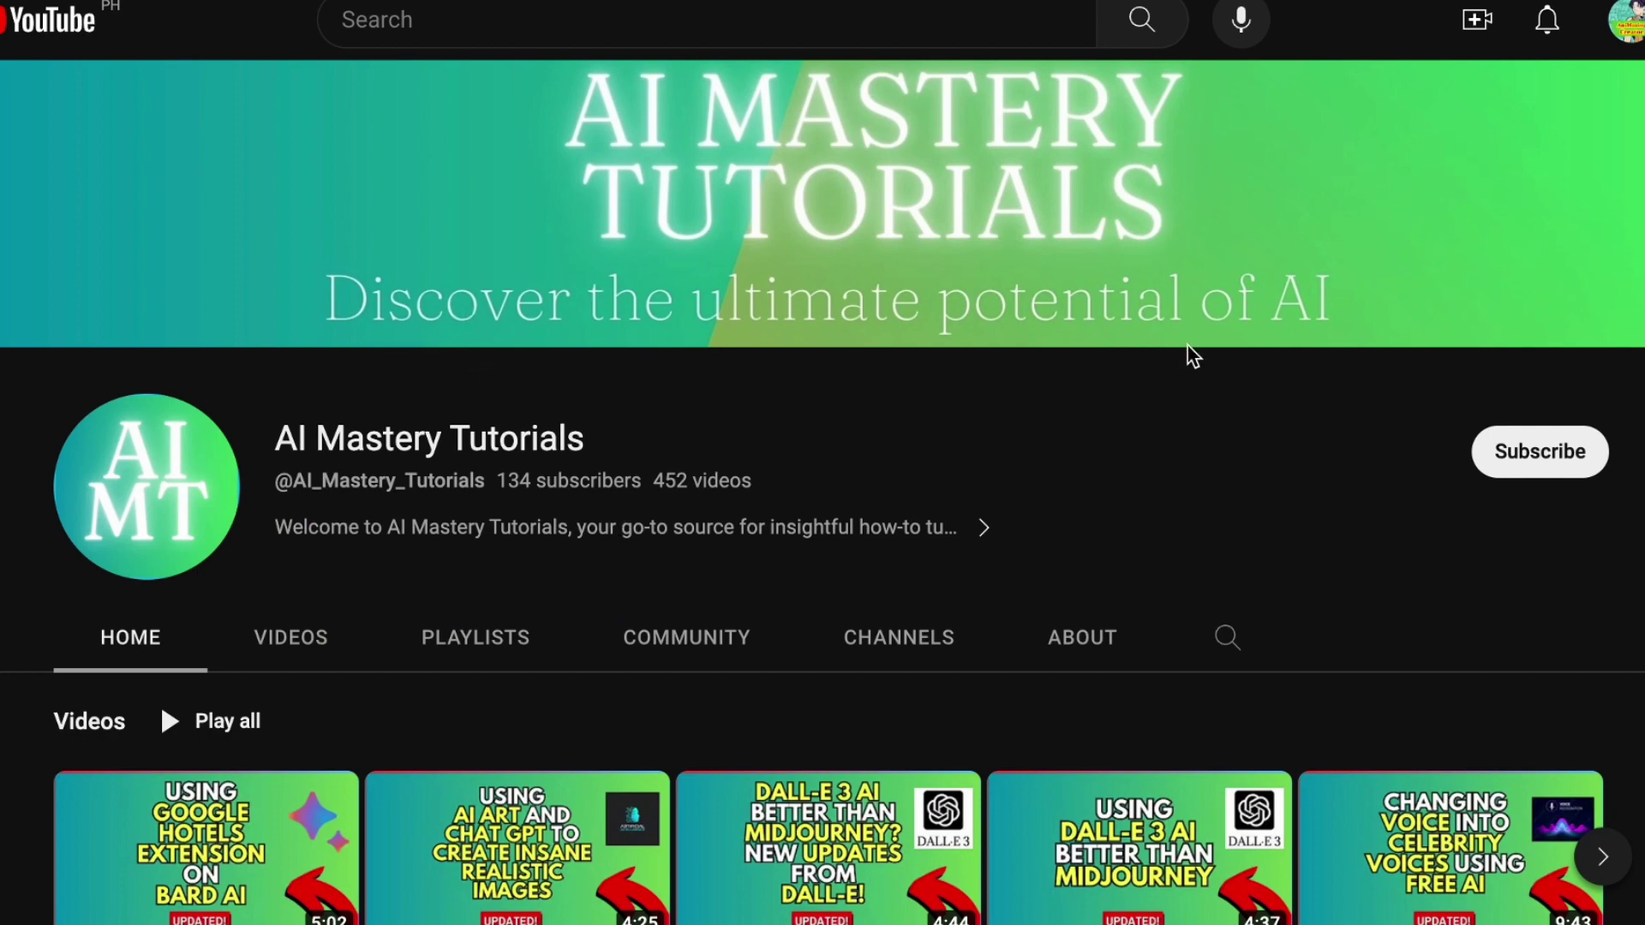
Show the channel's VIDEOS tab and browse its grid of uploaded videos.
{"action": "scroll", "coordinate": [1004, 472], "scroll_direction": "down", "scroll_amount": 6}
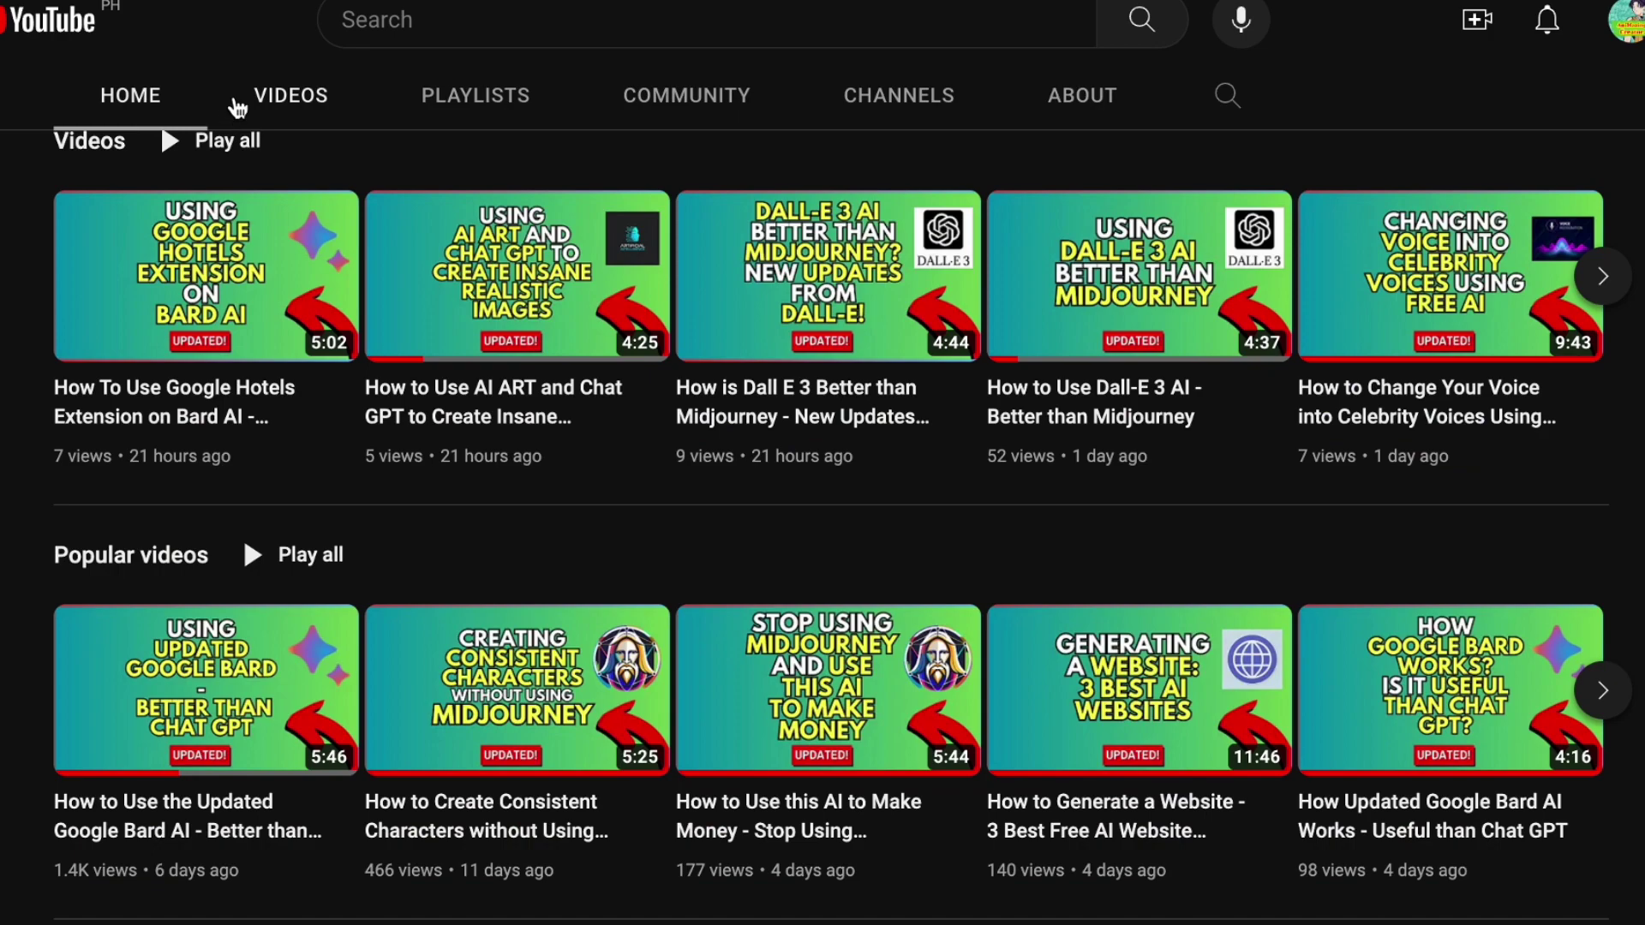
{"action": "left_click", "coordinate": [275, 111]}
{"action": "scroll", "coordinate": [874, 489], "scroll_direction": "down", "scroll_amount": 5}
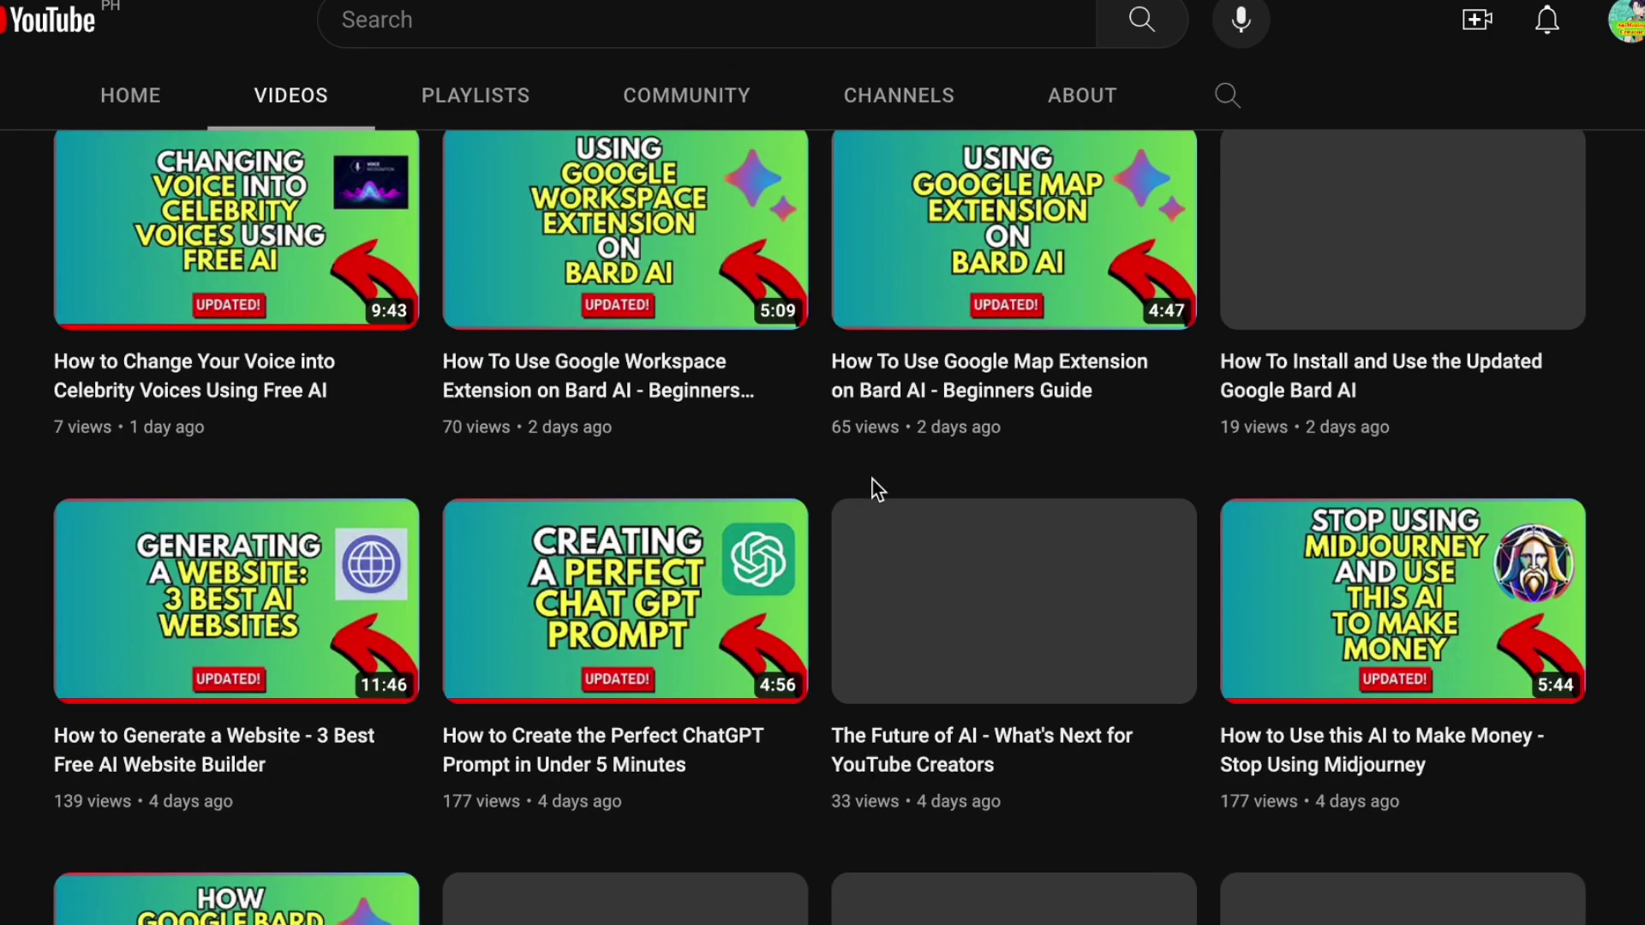
{"action": "scroll", "coordinate": [878, 491], "scroll_direction": "down", "scroll_amount": 6}
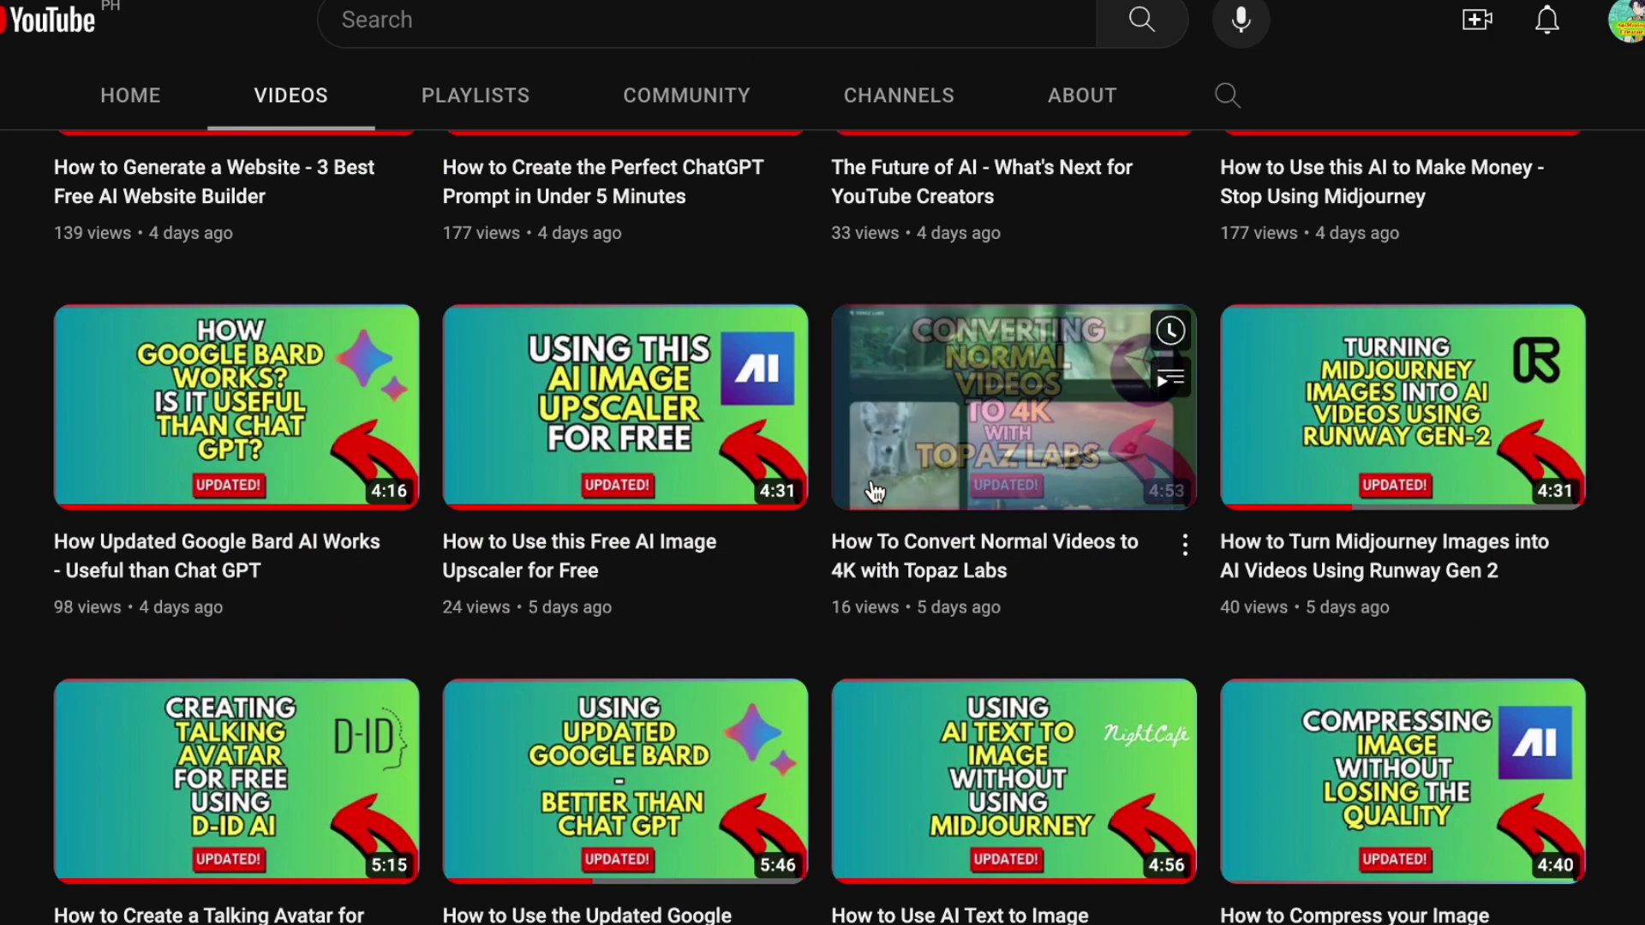
{"action": "scroll", "coordinate": [874, 490], "scroll_direction": "down", "scroll_amount": 10}
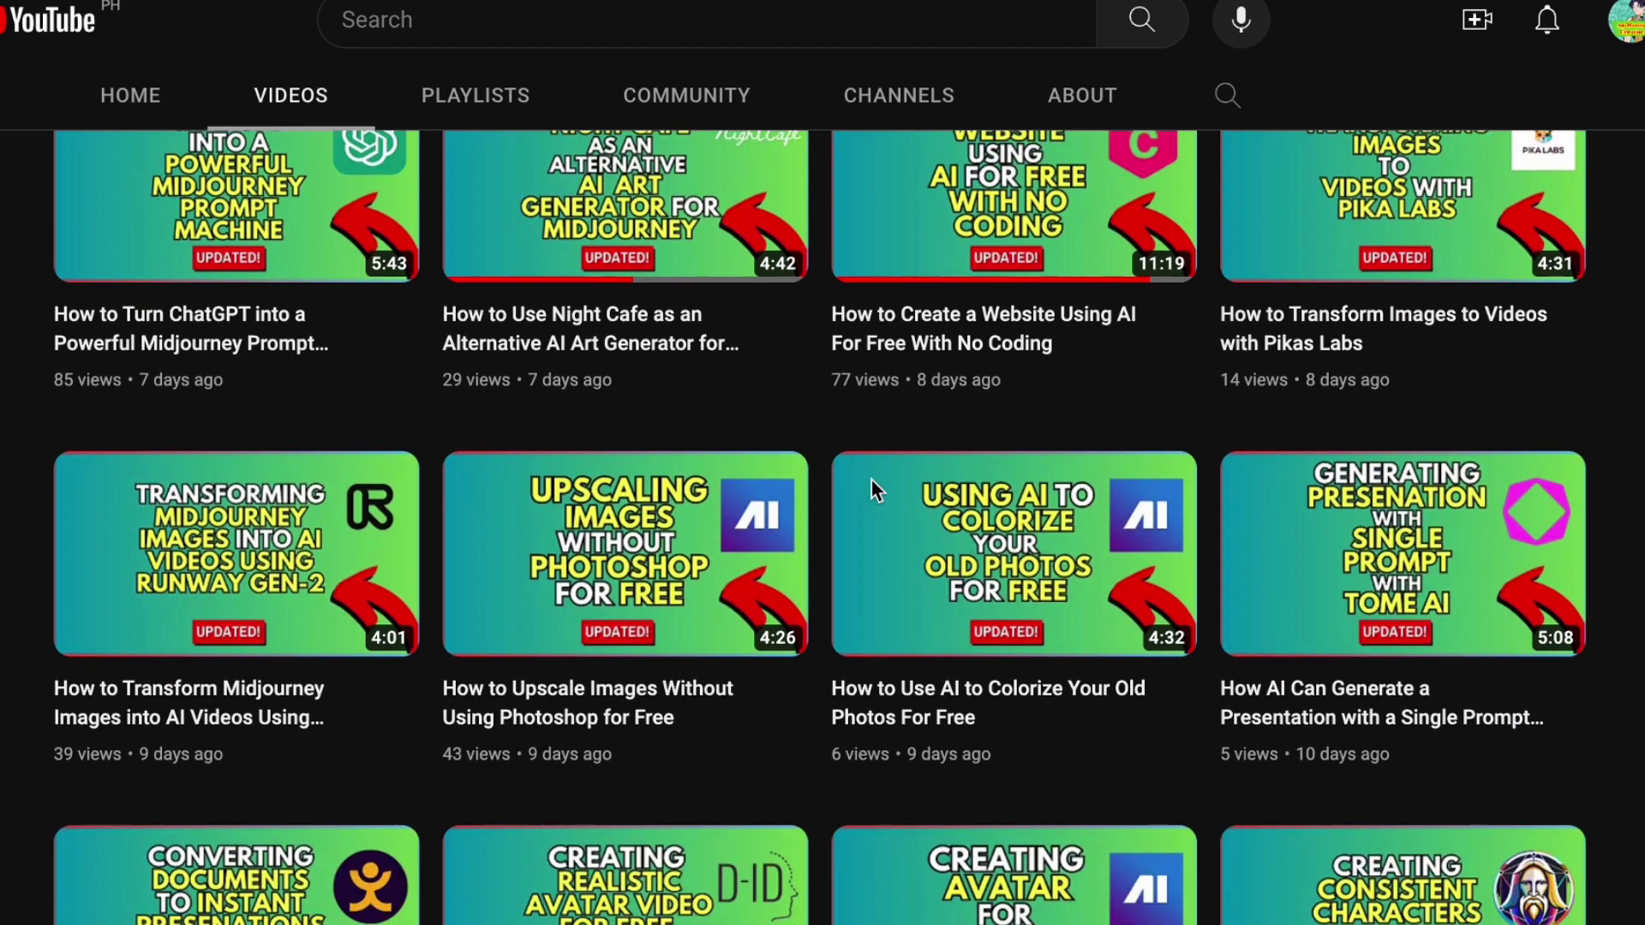
{"action": "scroll", "coordinate": [870, 480], "scroll_direction": "down", "scroll_amount": 5}
{"action": "scroll", "coordinate": [872, 484], "scroll_direction": "up", "scroll_amount": 10}
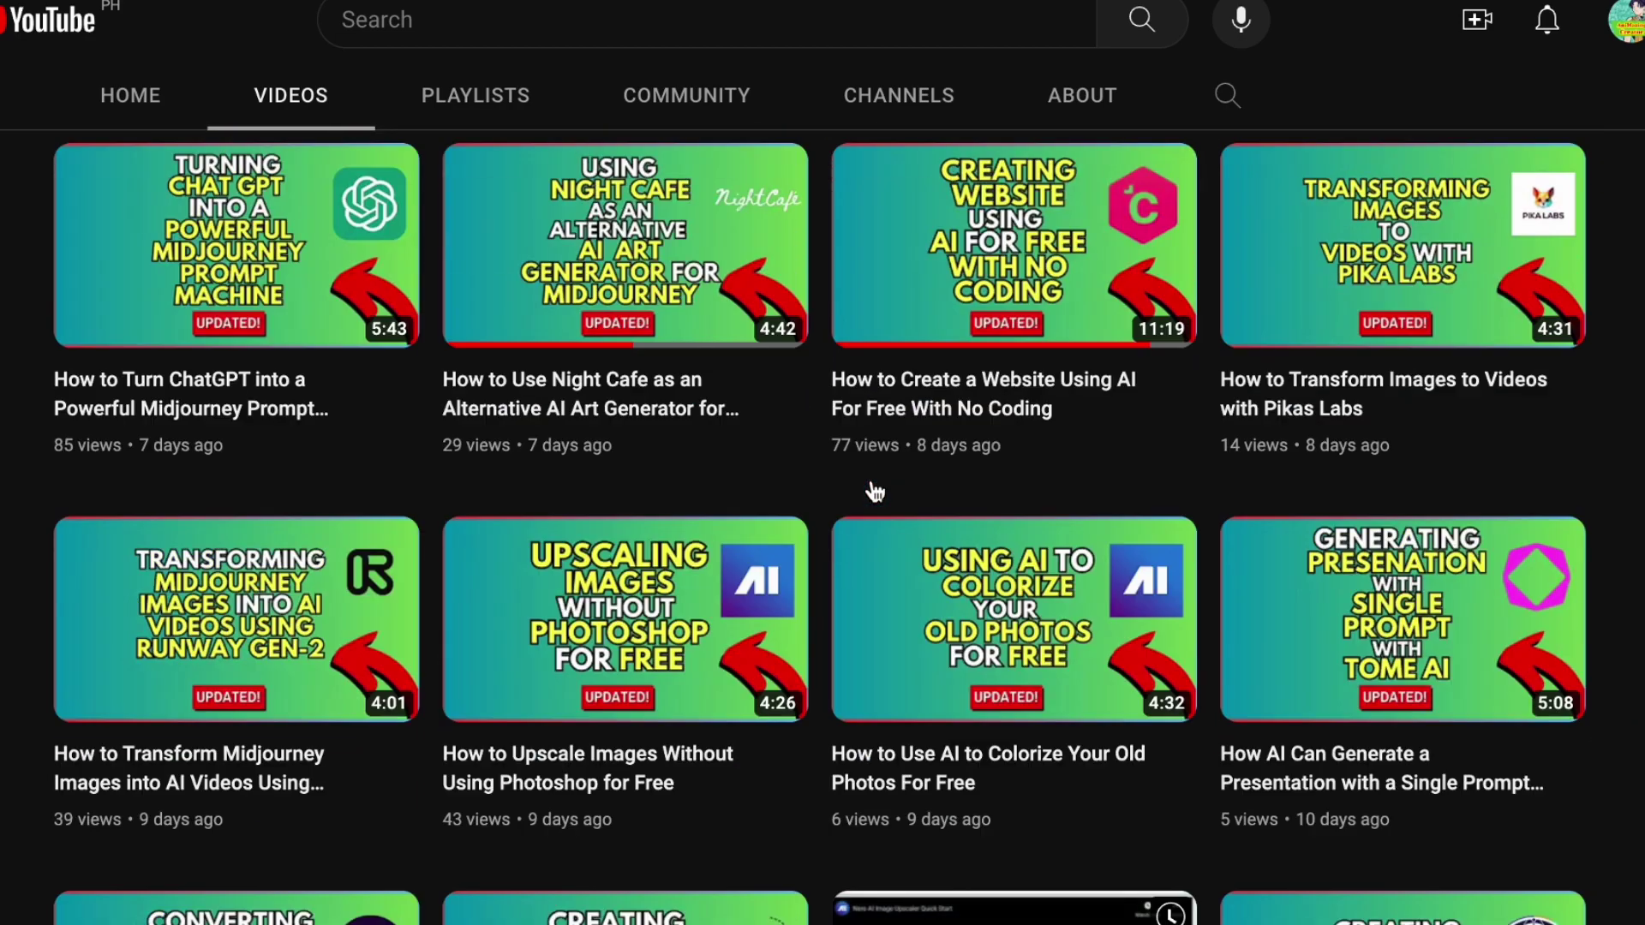
{"action": "scroll", "coordinate": [656, 515], "scroll_direction": "up", "scroll_amount": 7}
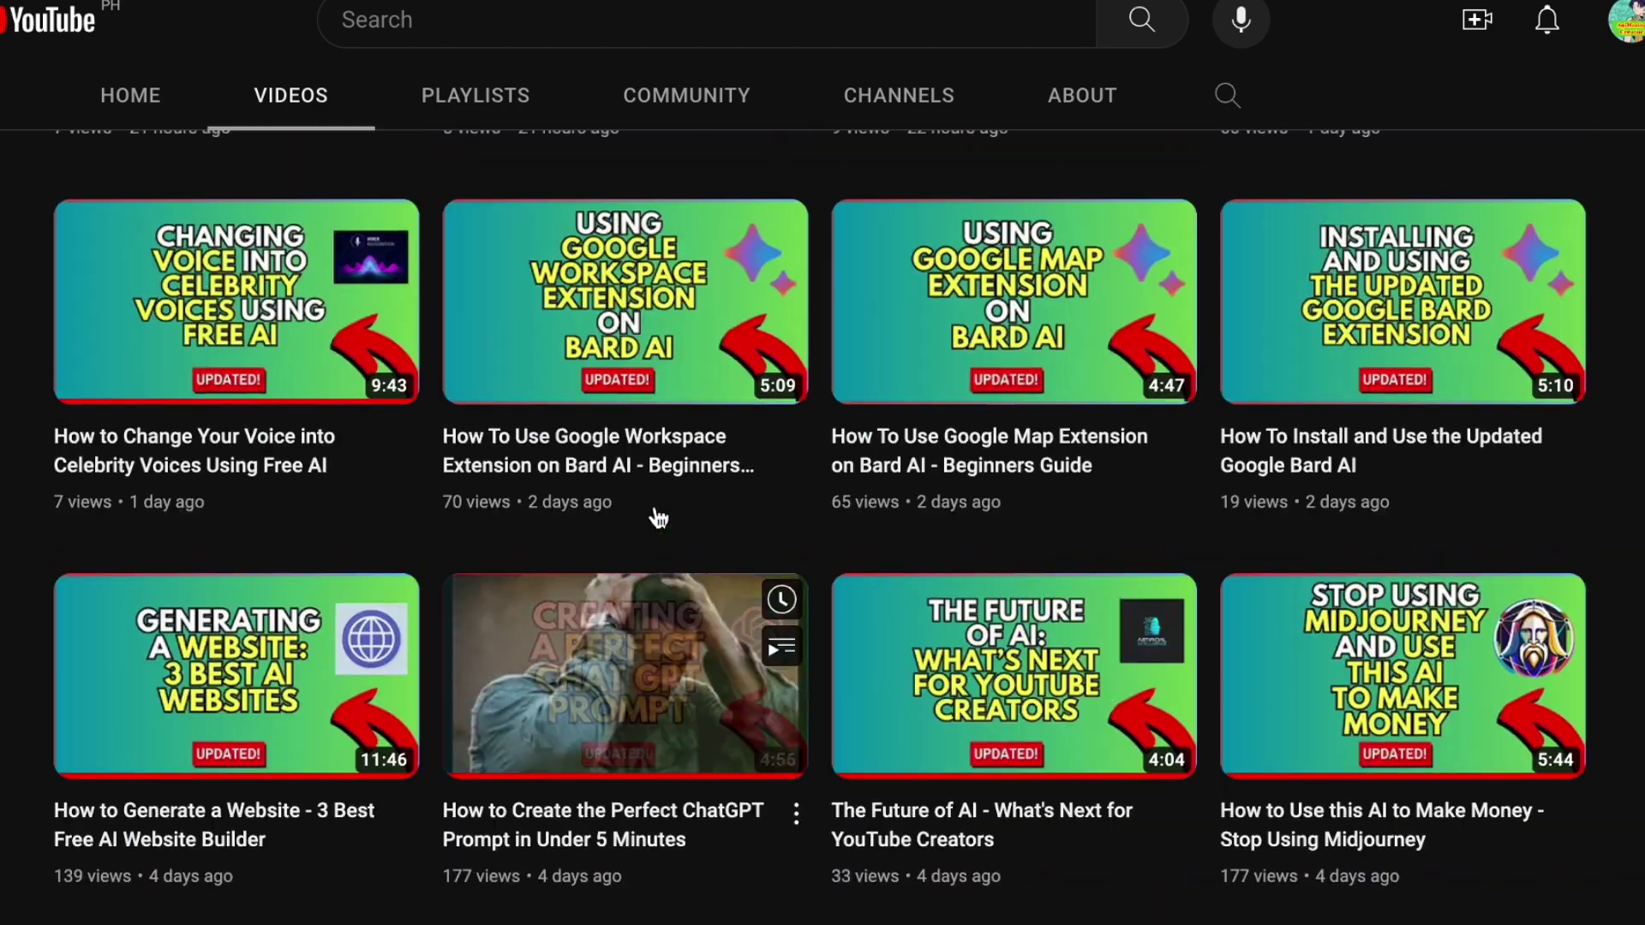
{"action": "scroll", "coordinate": [658, 518], "scroll_direction": "up", "scroll_amount": 7}
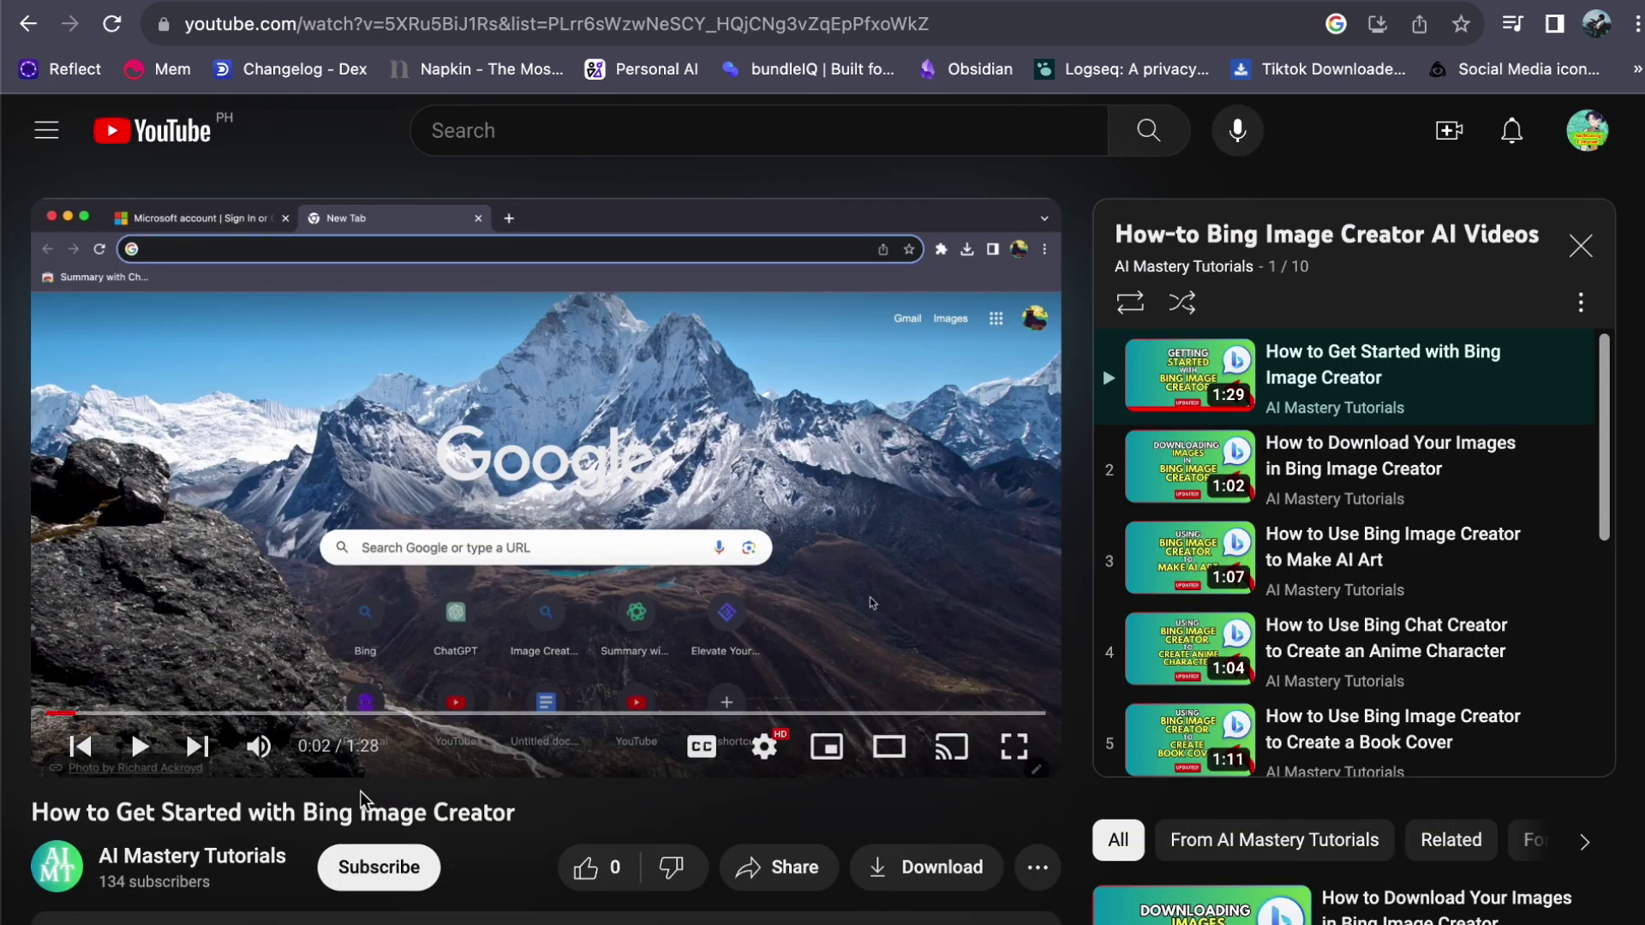
Advance the How to Get Started with Bing Image Creator video to 0:29.
{"action": "left_click_drag", "start_coordinate": [150, 713], "coordinate": [217, 713]}
{"action": "left_click_drag", "start_coordinate": [42, 803], "coordinate": [531, 823]}
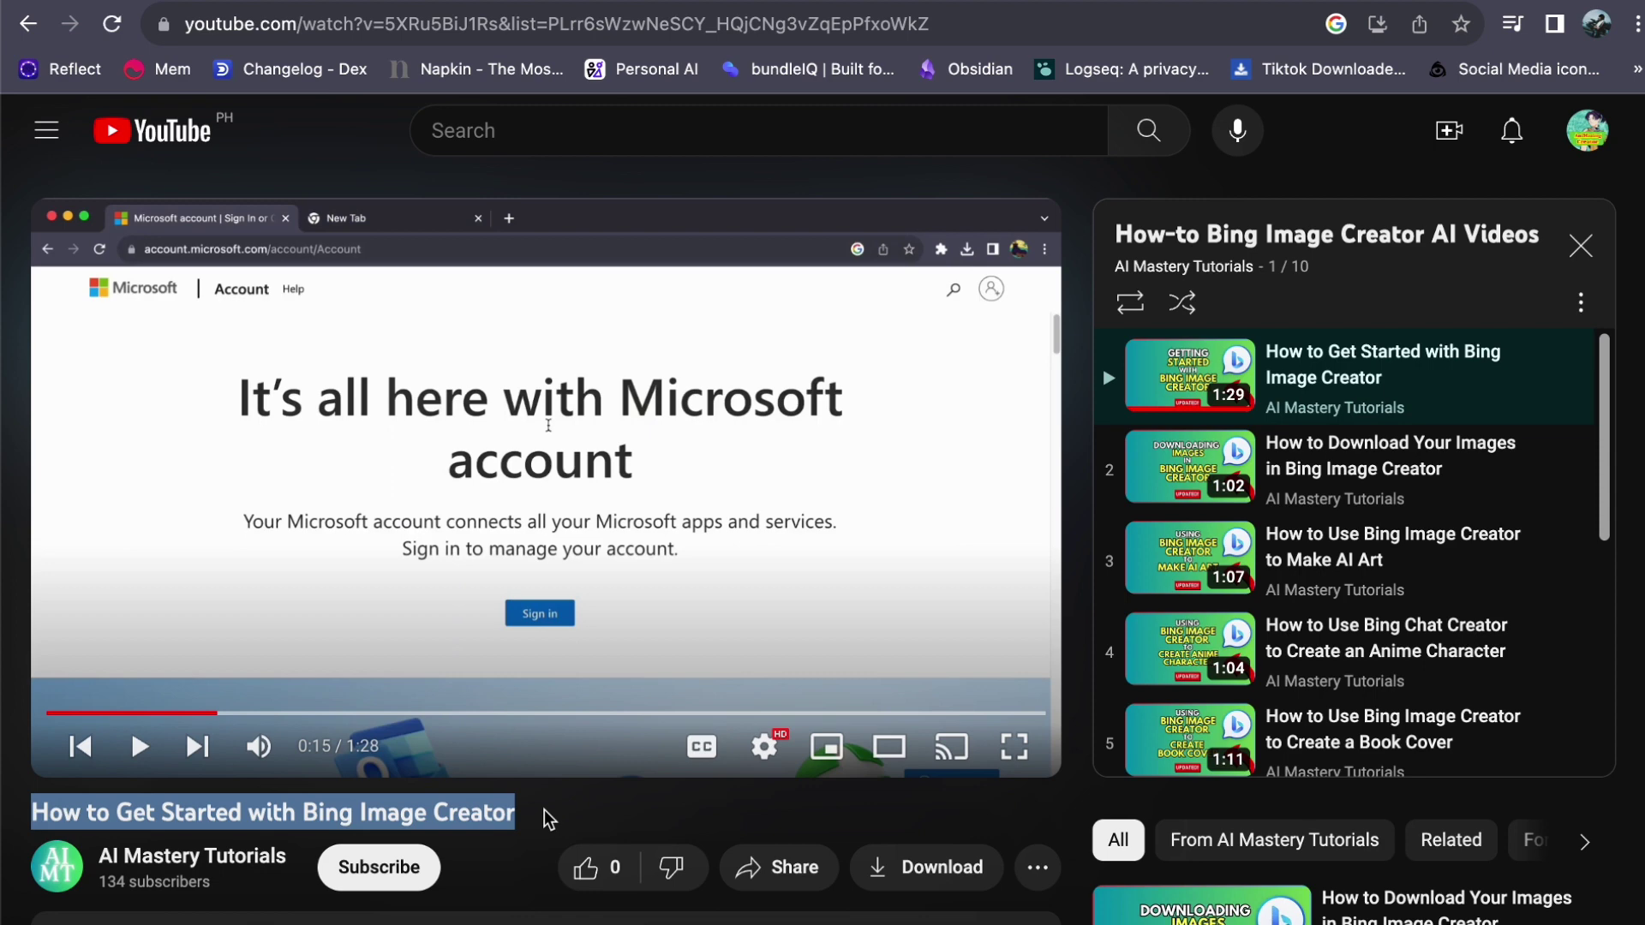
{"action": "left_click", "coordinate": [543, 810]}
{"action": "left_click_drag", "start_coordinate": [257, 713], "coordinate": [648, 719]}
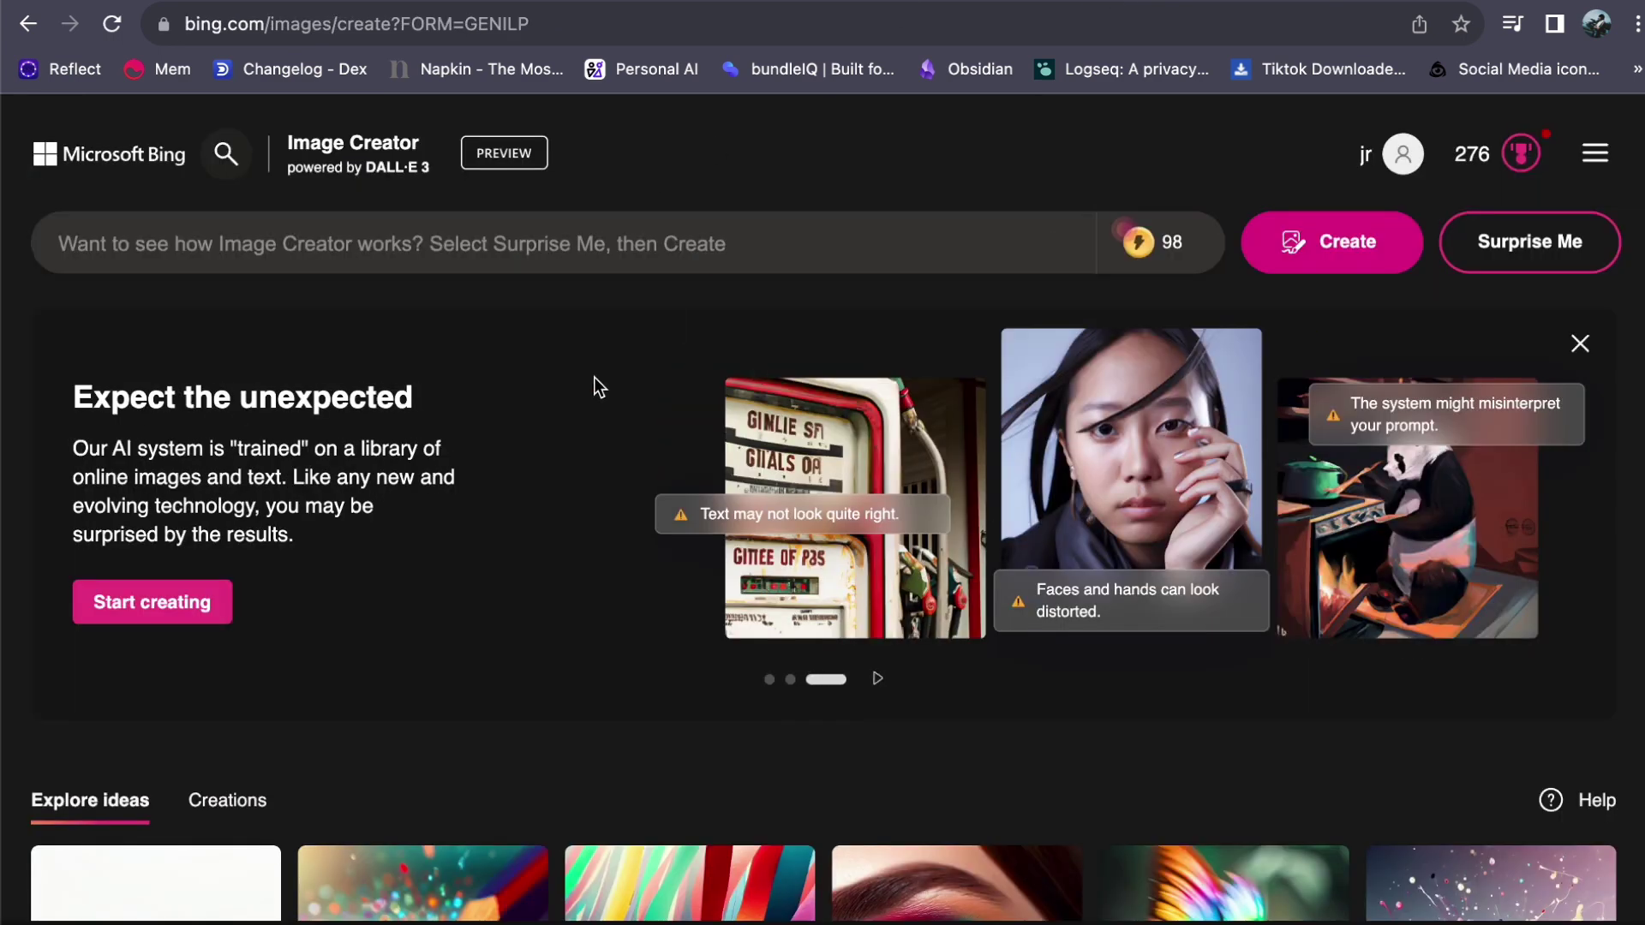
Check the Rewards points panel, dismiss the 98-boosts notice, and focus the empty prompt box.
{"action": "mouse_move", "coordinate": [1129, 236]}
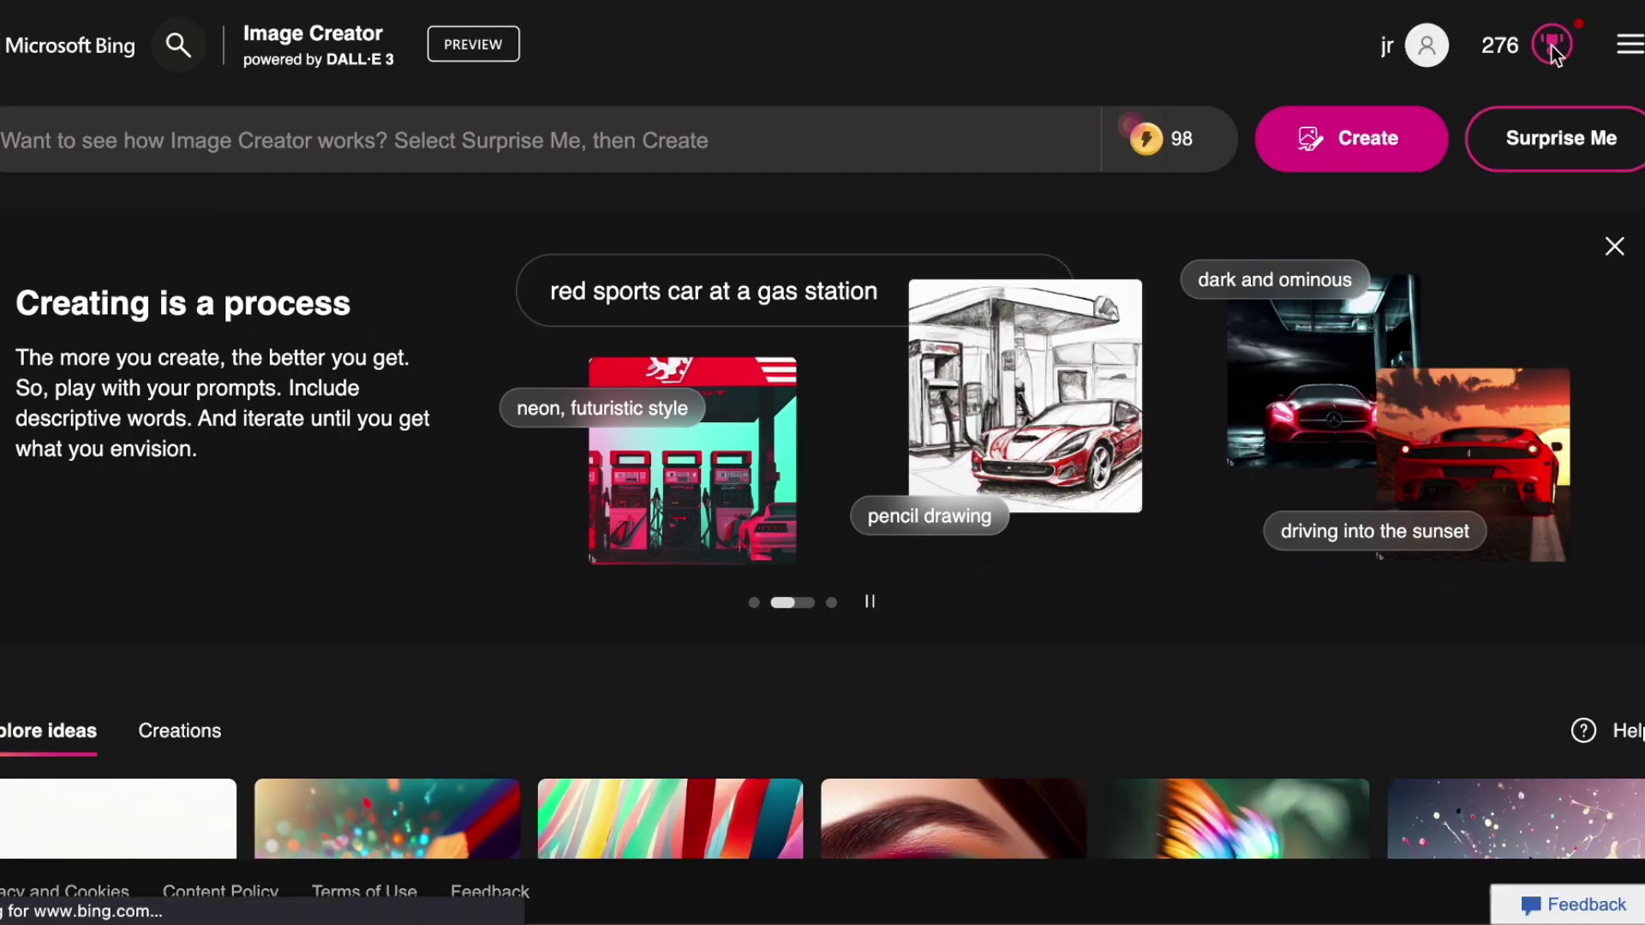
{"action": "left_click", "coordinate": [1550, 44]}
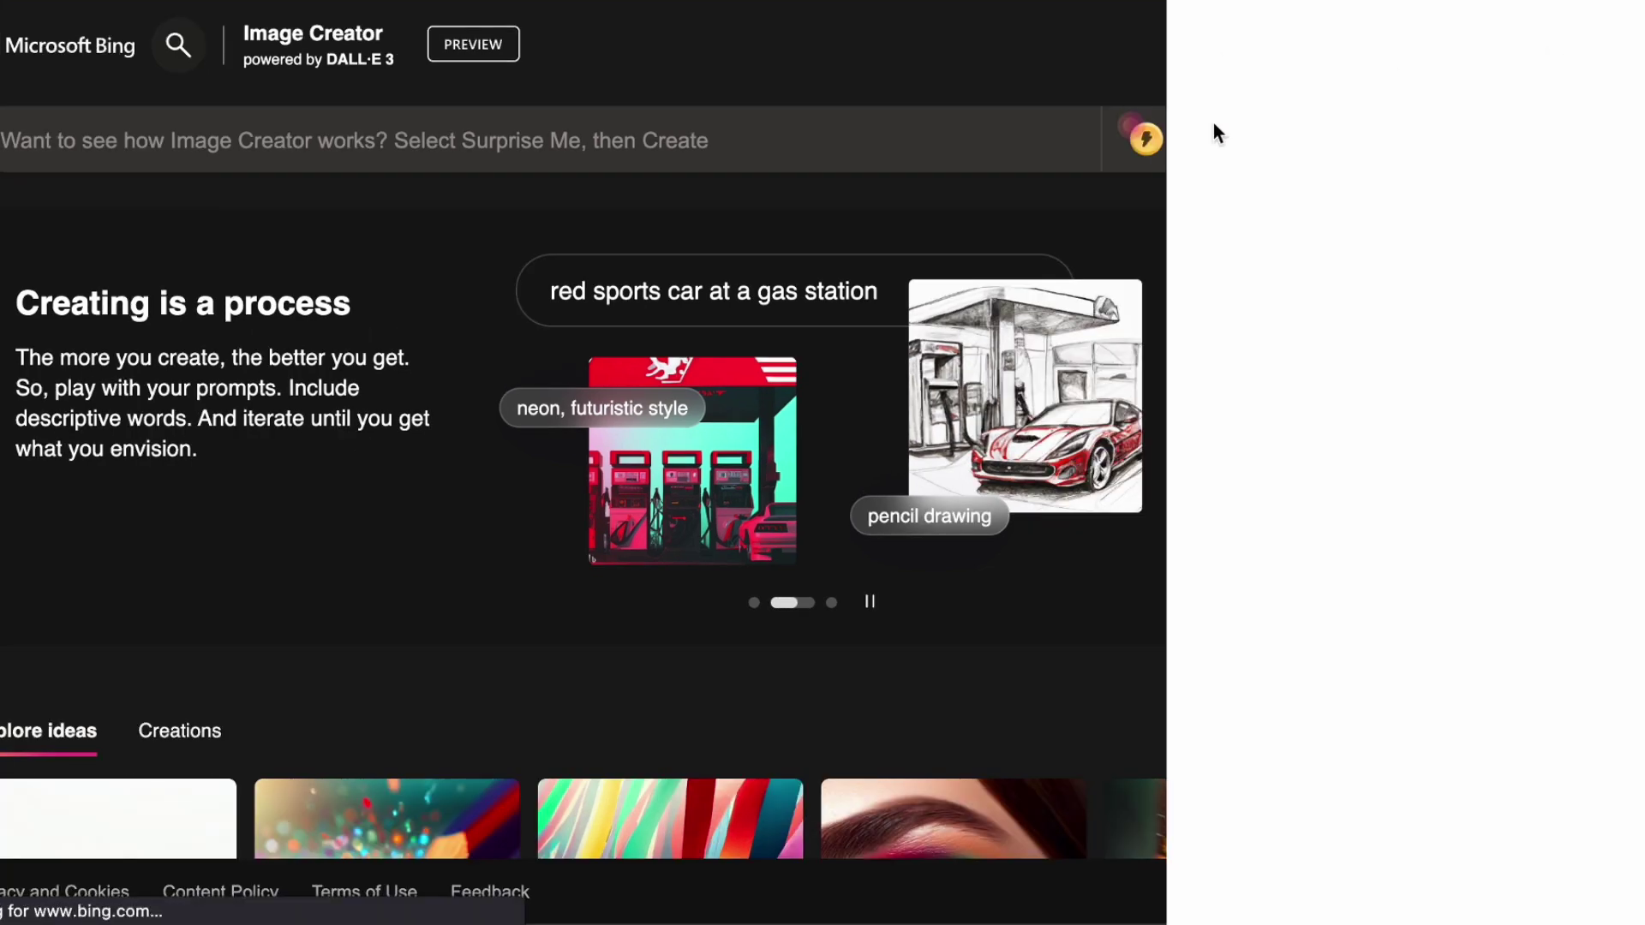
{"action": "left_click", "coordinate": [933, 67]}
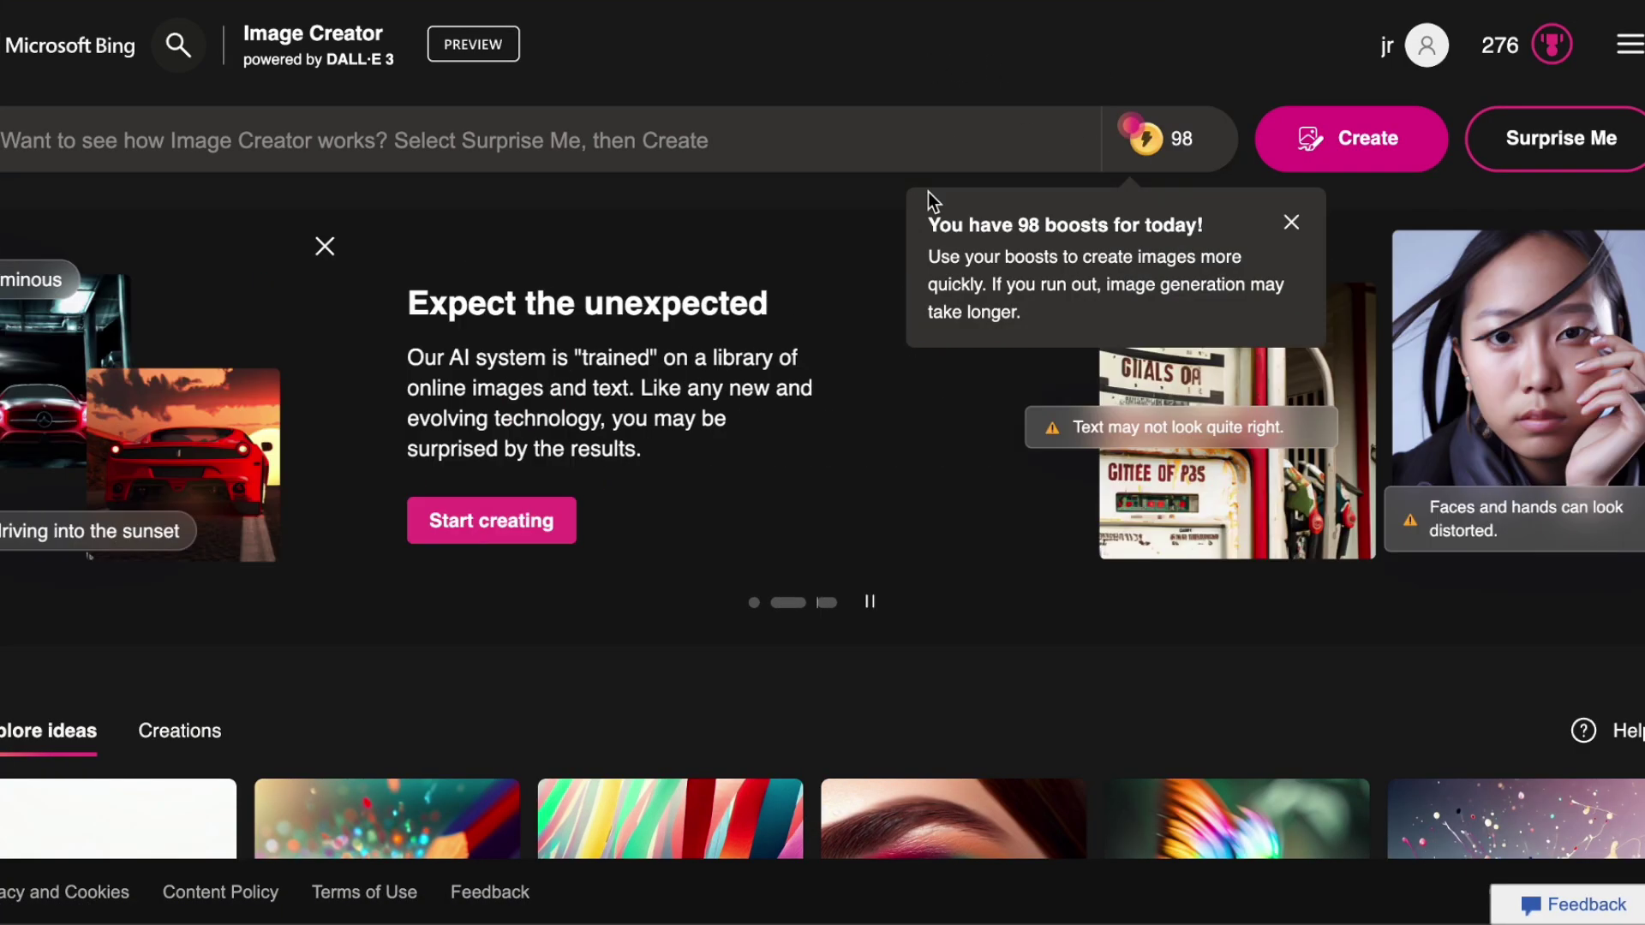
{"action": "left_click", "coordinate": [1294, 224]}
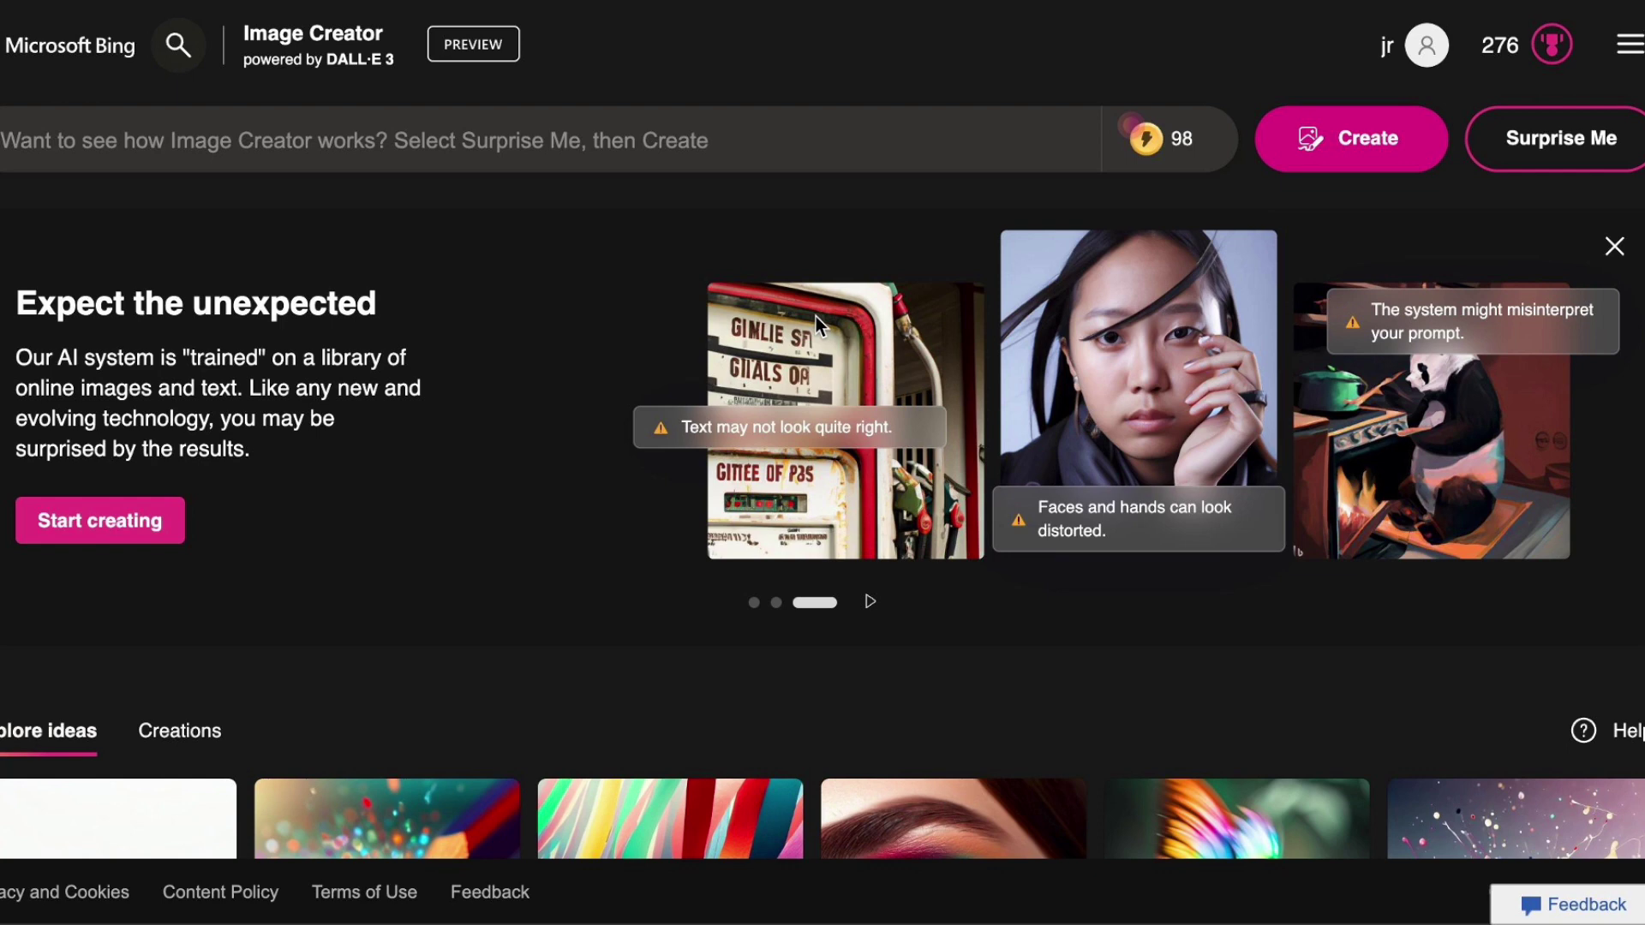
{"action": "left_click", "coordinate": [324, 138]}
Paste the Gojo character prompt without its trailing period and generate the anime portraits.
{"action": "type", "text": "handsome anime character named Gojo with white hair and blue eyes."}
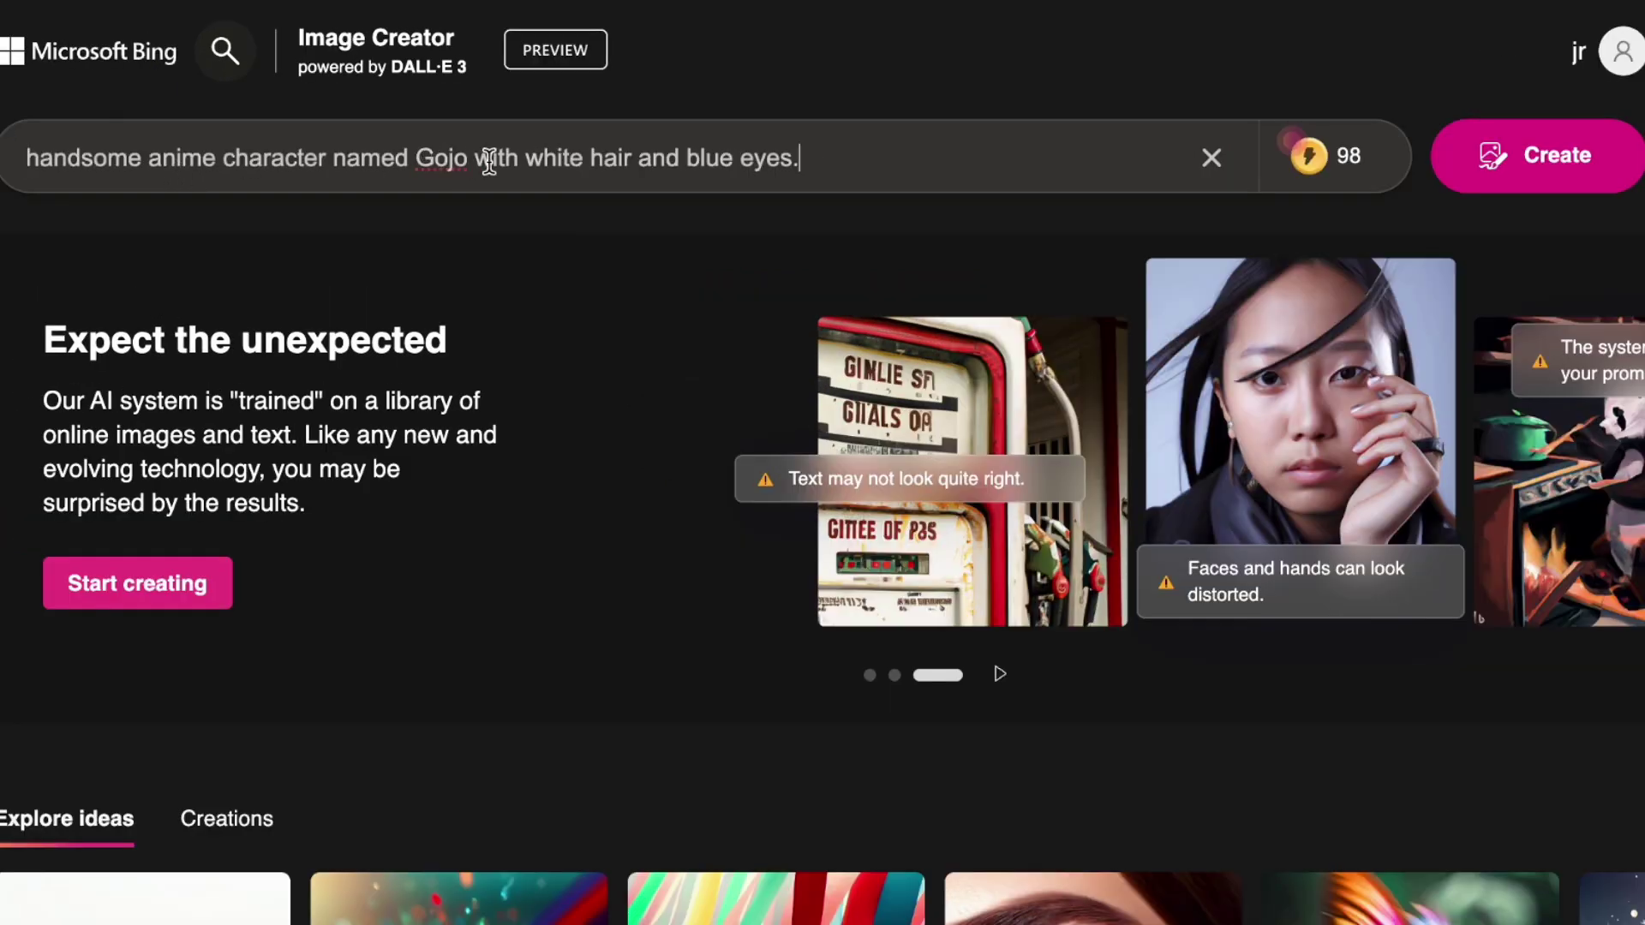
{"action": "key", "text": "BackSpace"}
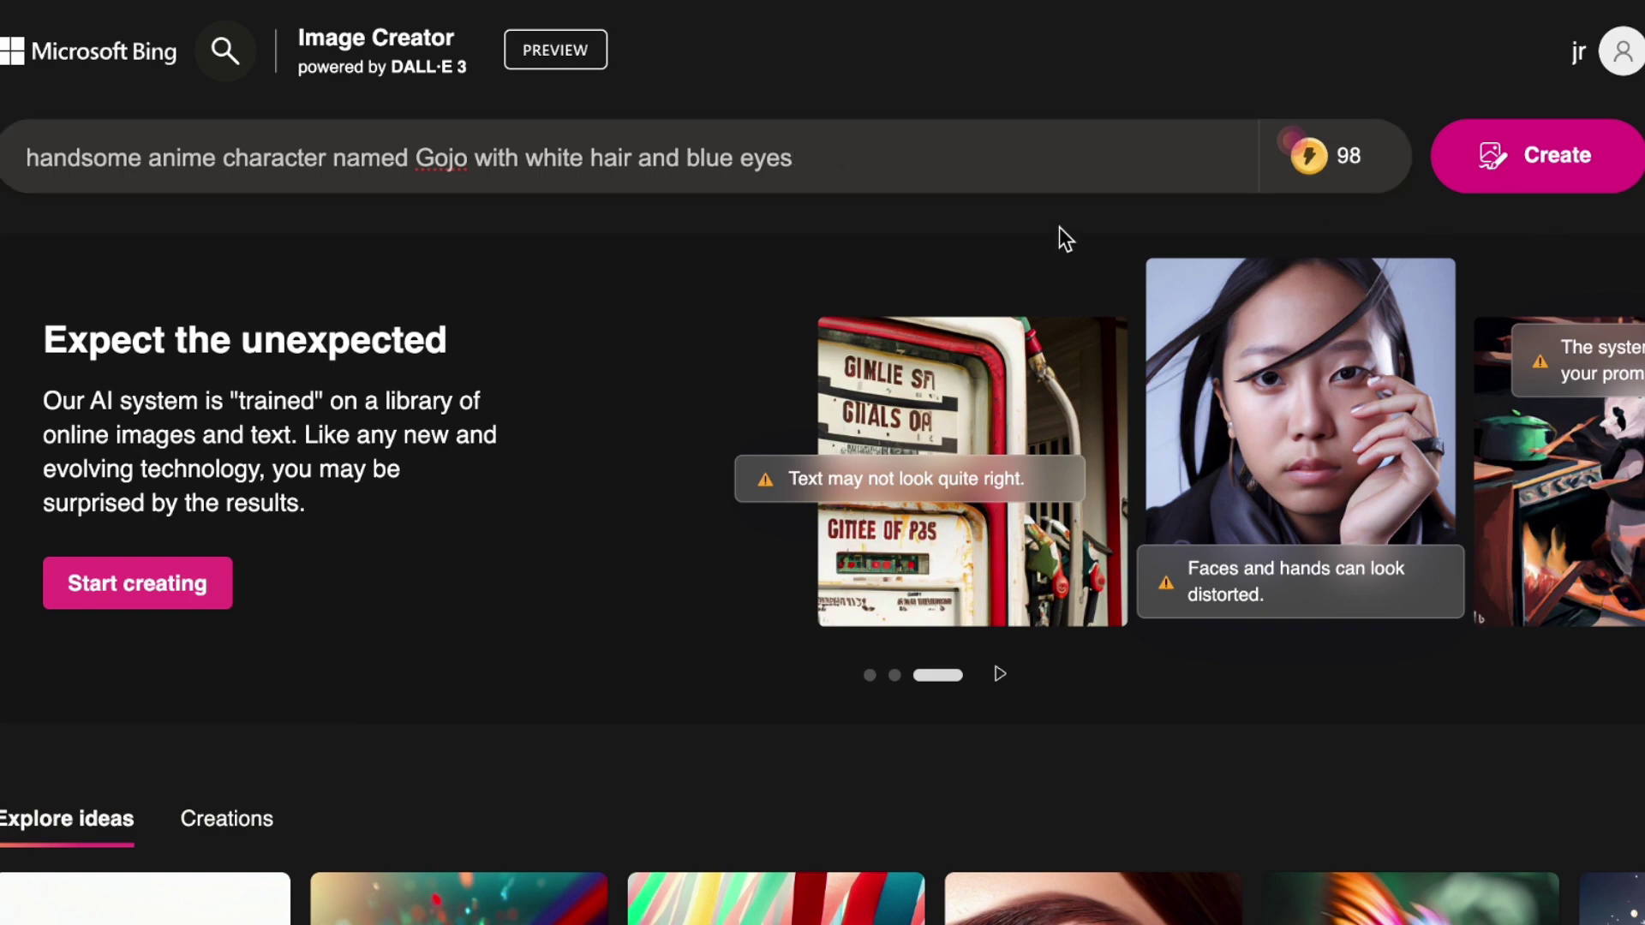
{"action": "left_click_drag", "start_coordinate": [414, 161], "coordinate": [470, 160]}
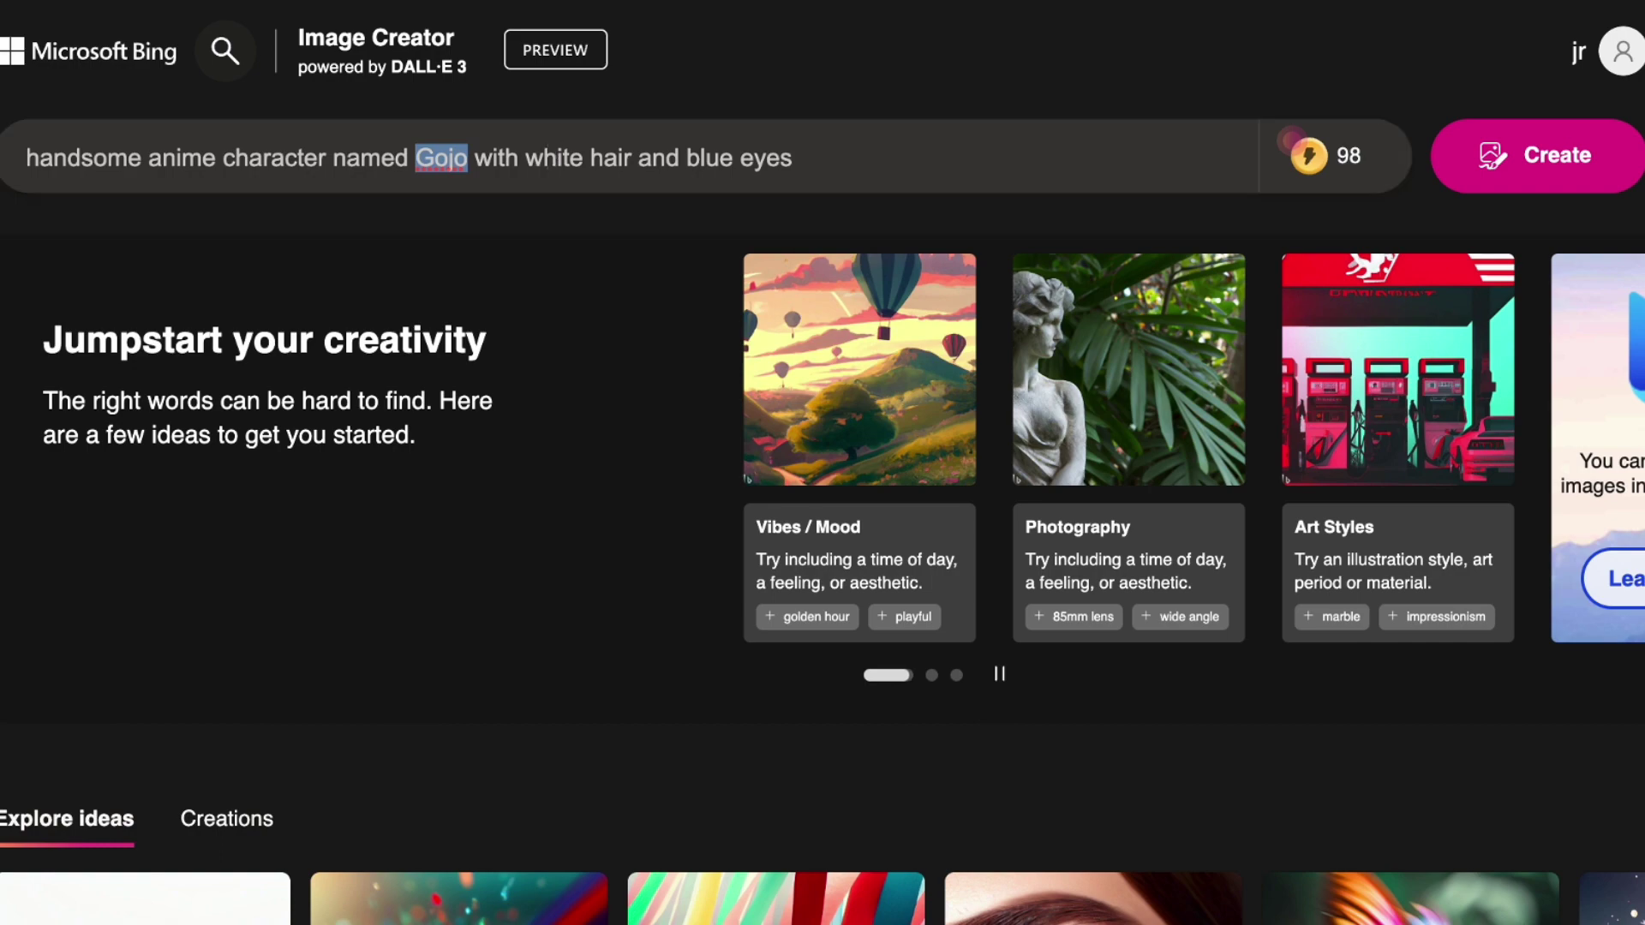
{"action": "left_click", "coordinate": [1568, 178]}
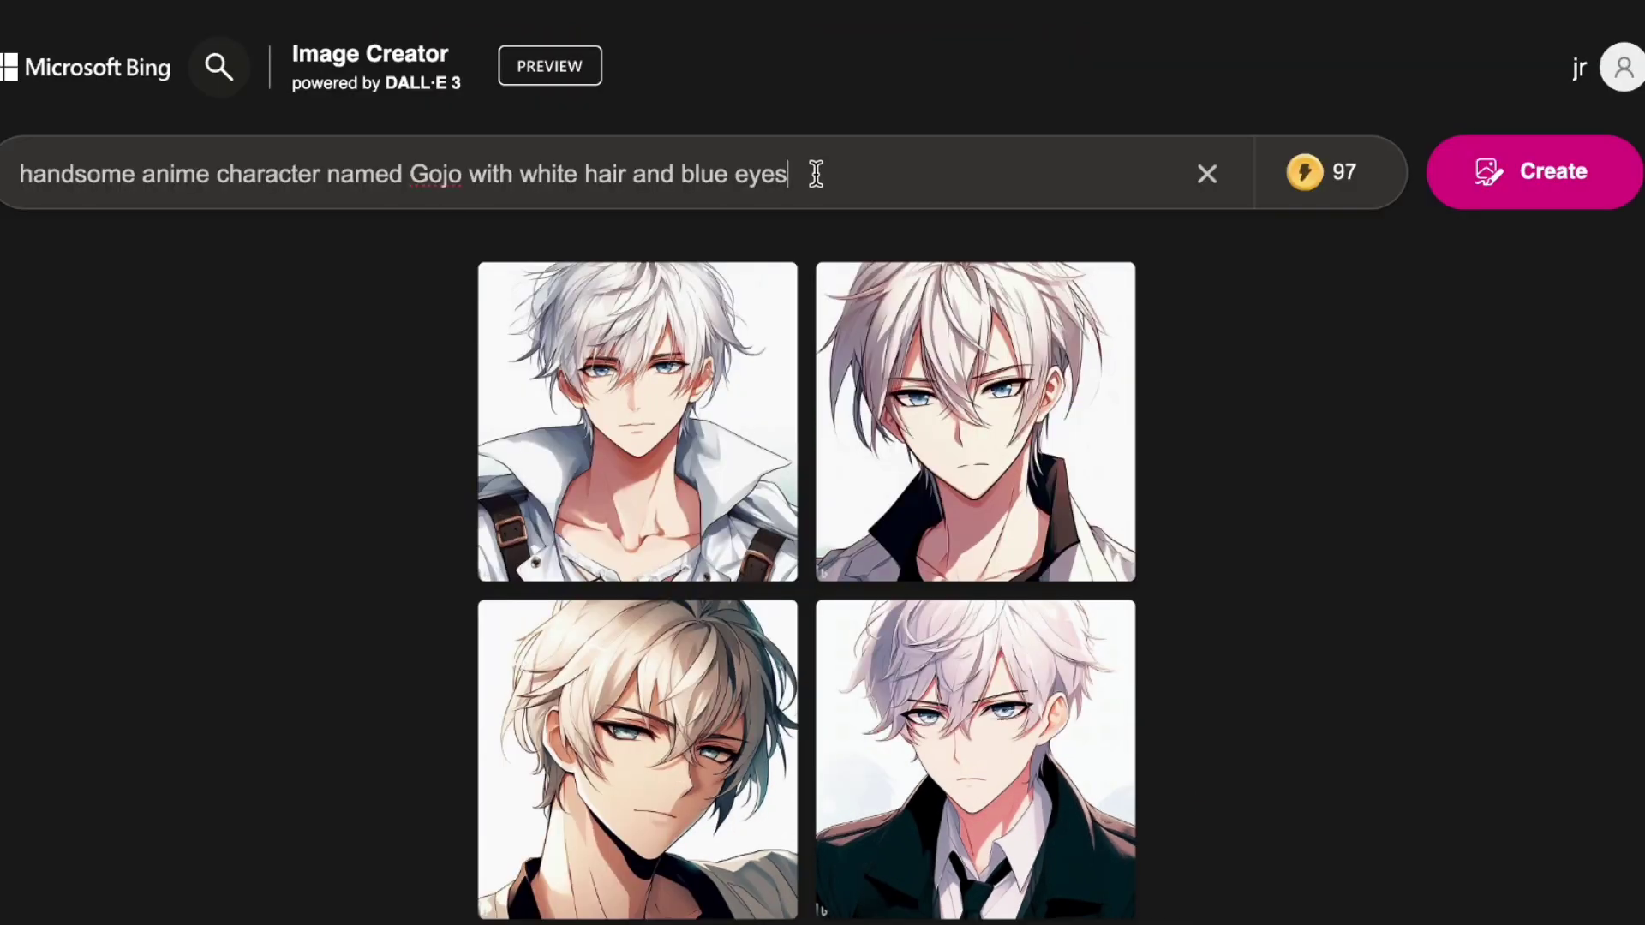
Append 'singing' to the Gojo prompt and generate the singing version.
{"action": "left_click", "coordinate": [816, 173]}
{"action": "type", "text": "singing"}
{"action": "left_click", "coordinate": [1520, 177]}
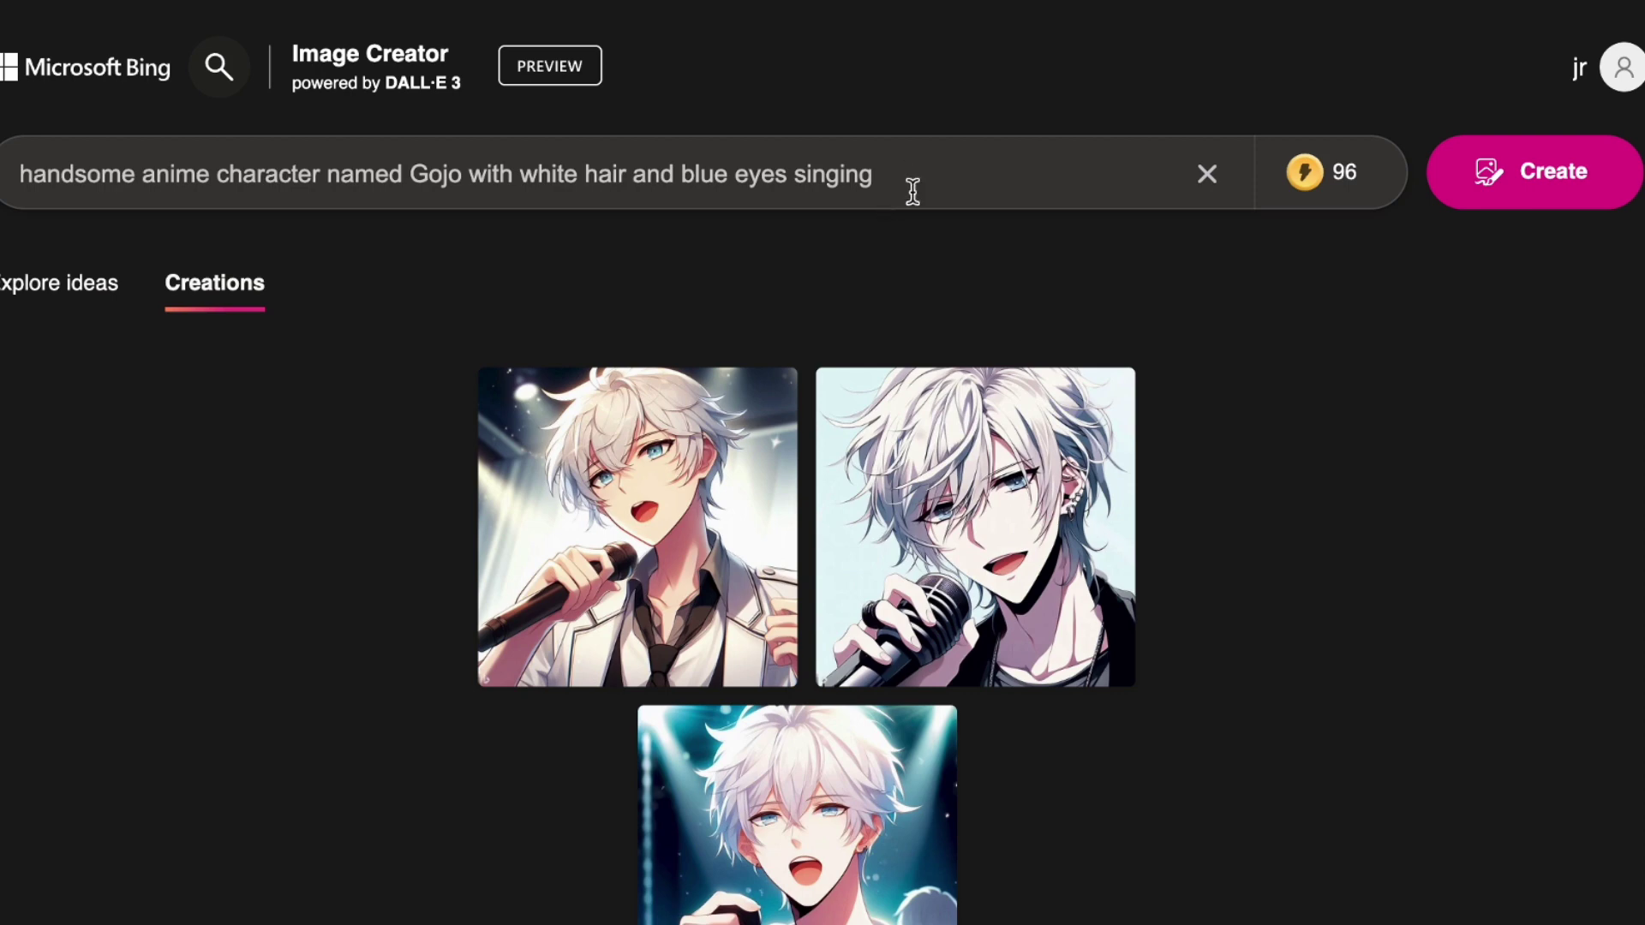
Replace 'singing' with 'running' in the prompt and generate the running version.
{"action": "key", "text": "BackSpace"}
{"action": "key", "text": "BackSpace"}
{"action": "key", "text": "BackSpace"}
{"action": "key", "text": "BackSpace"}
{"action": "key", "text": "BackSpace"}
{"action": "key", "text": "BackSpace"}
{"action": "key", "text": "BackSpace"}
{"action": "type", "text": "running"}
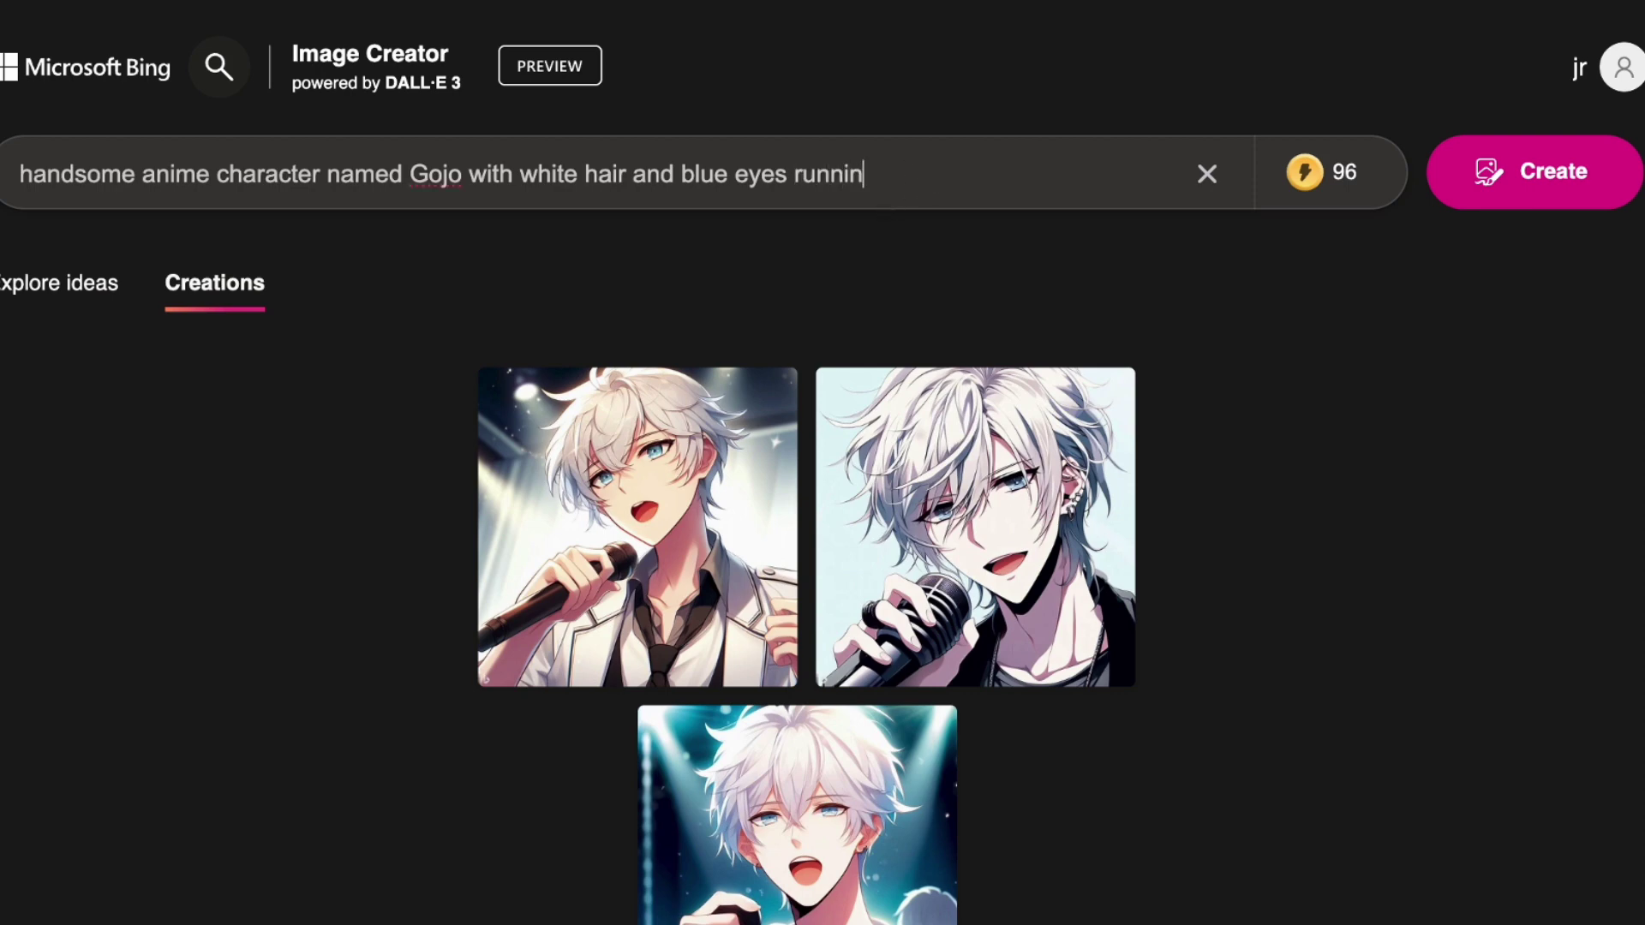
{"action": "left_click", "coordinate": [1528, 170]}
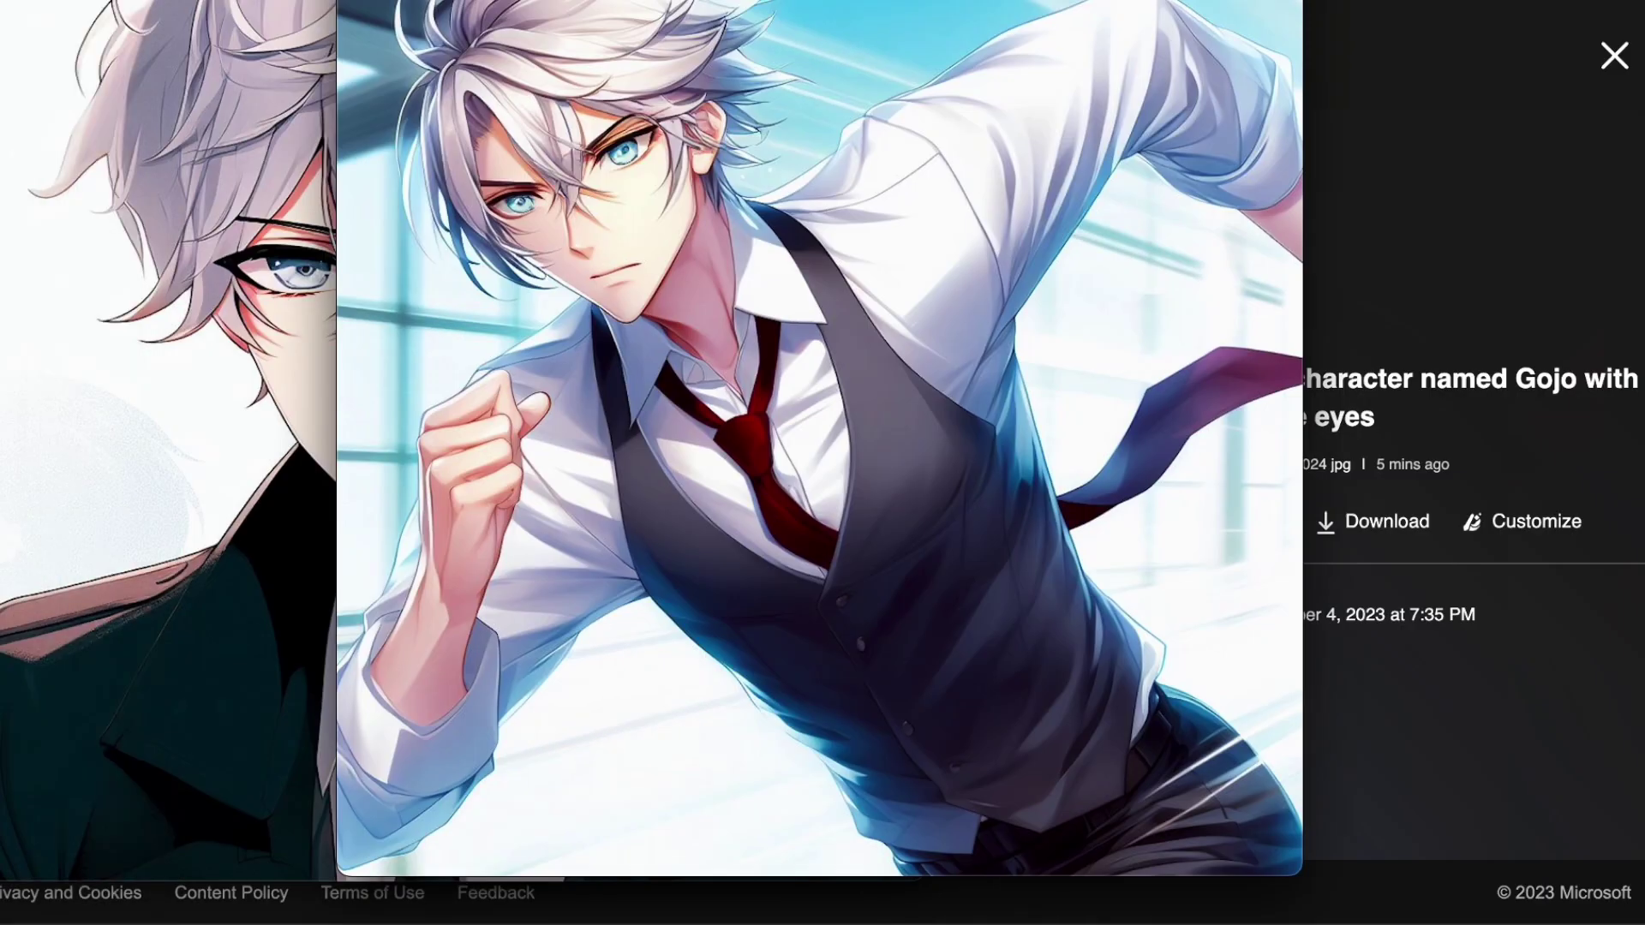
{"action": "key", "text": "Escape"}
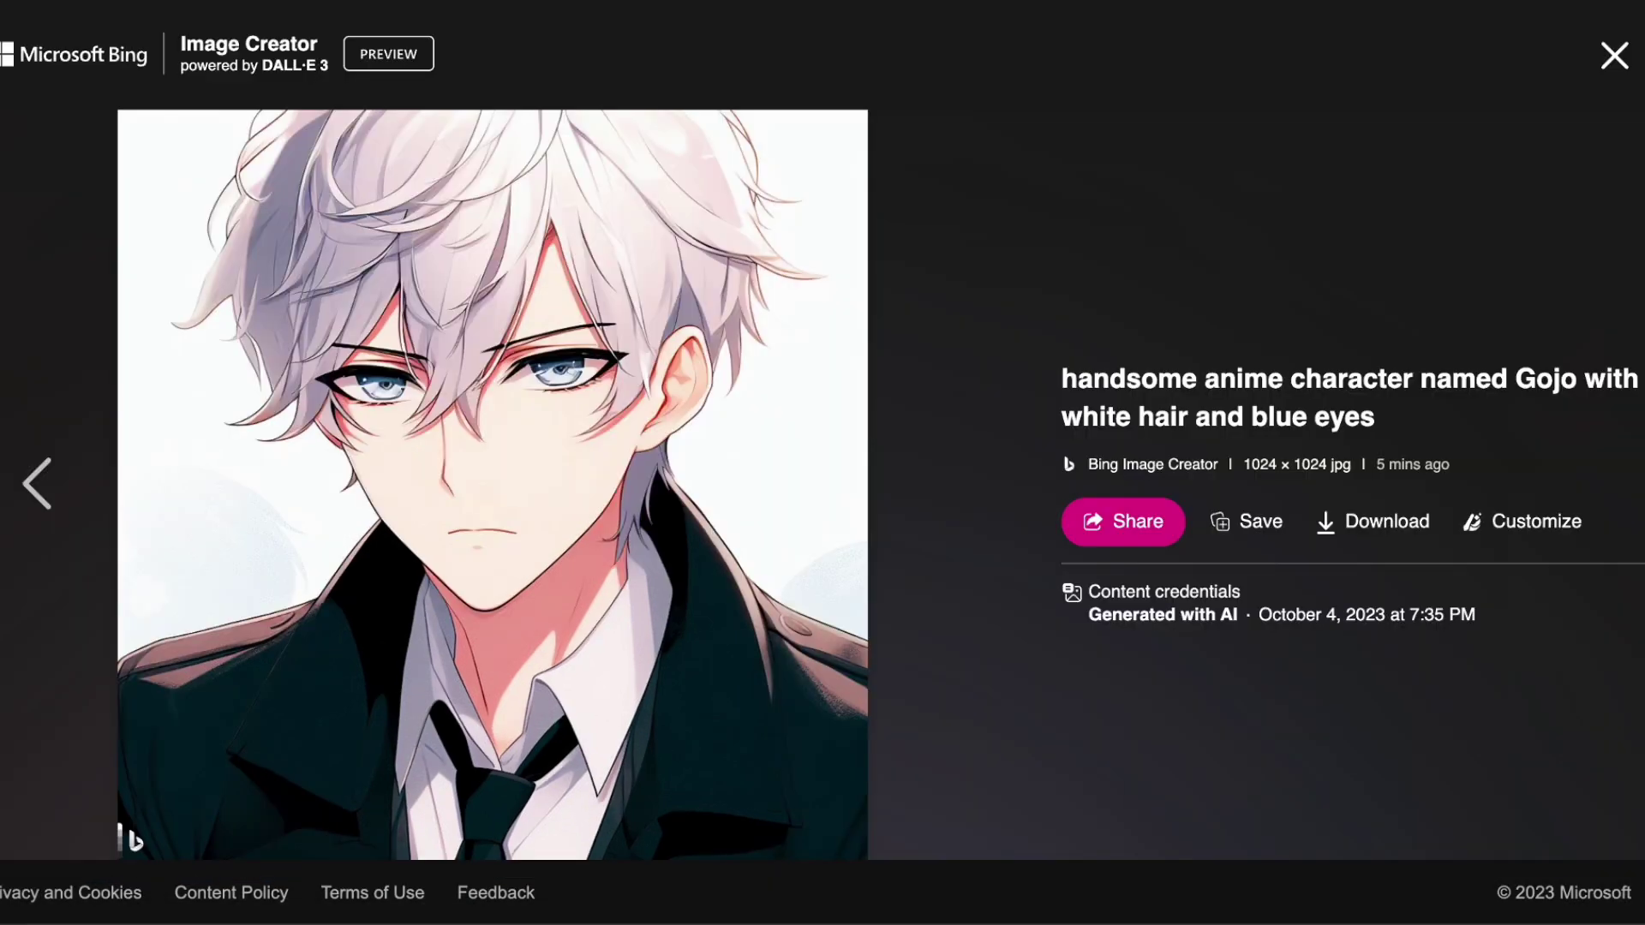
{"action": "left_click", "coordinate": [1257, 157]}
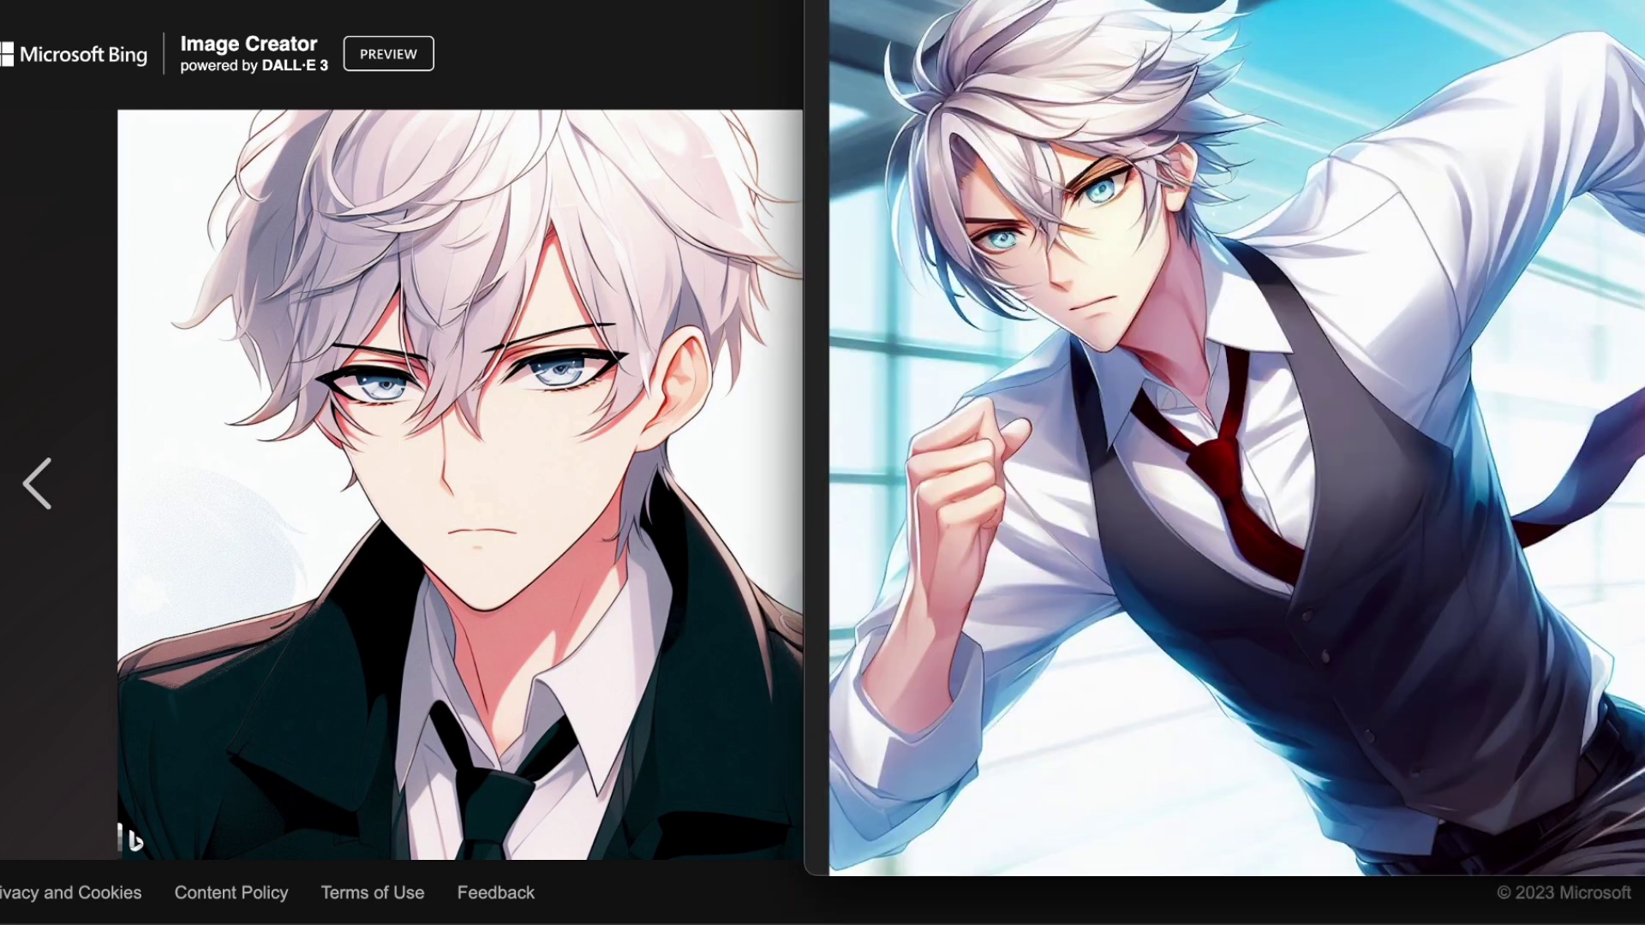
{"action": "key", "text": "alt+F4"}
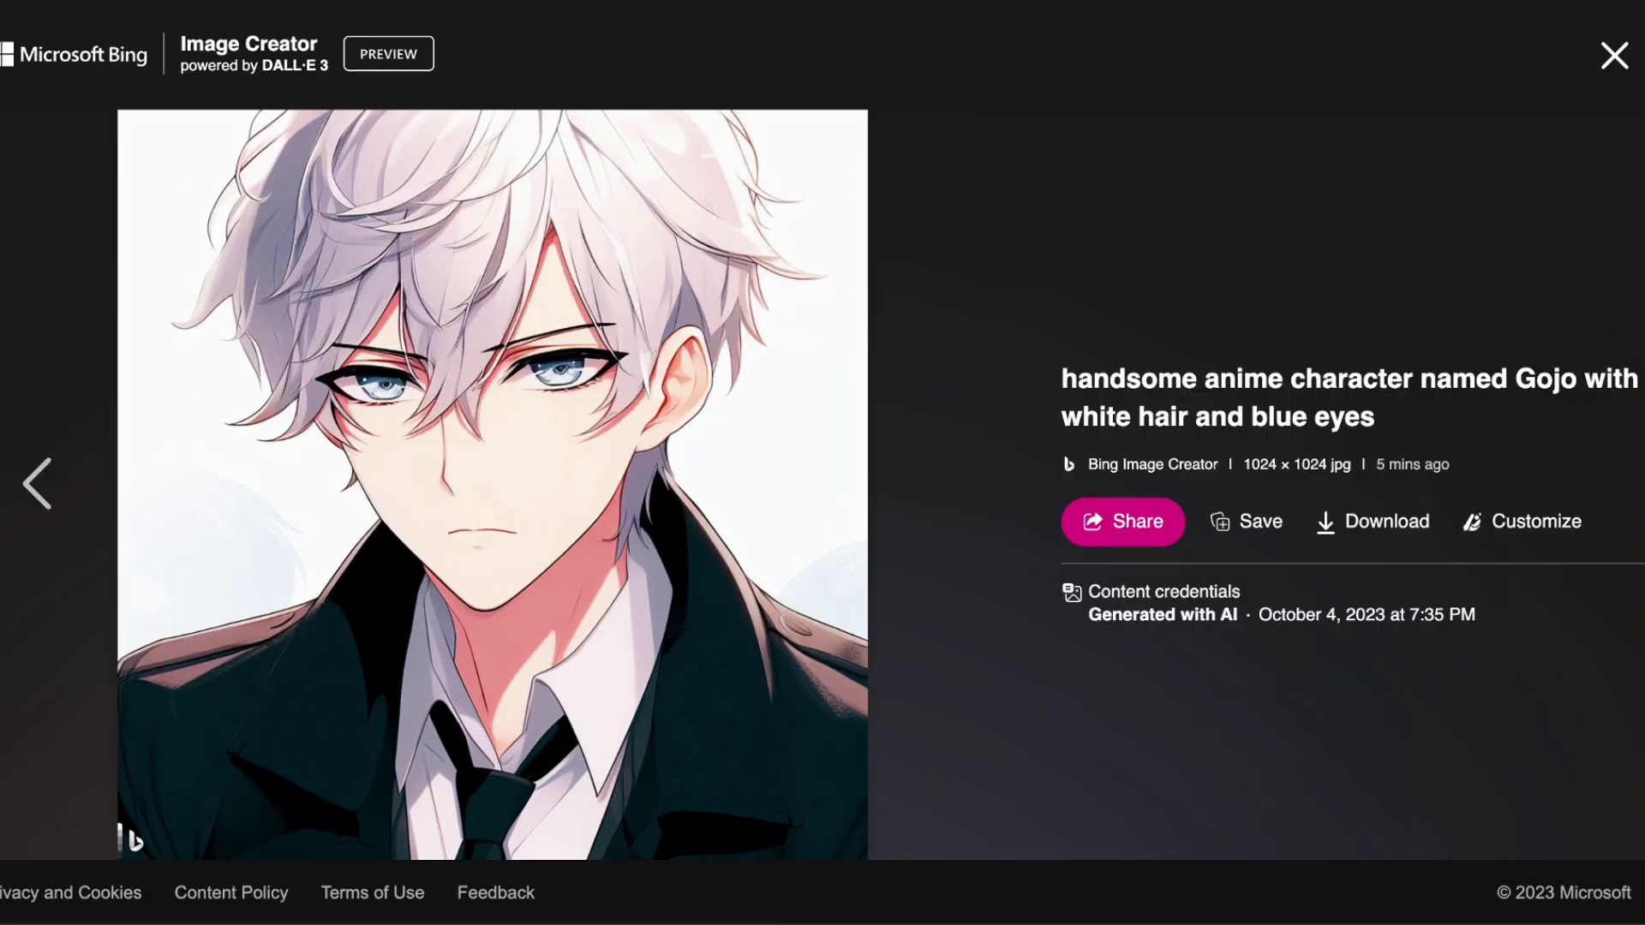
{"action": "left_click", "coordinate": [1618, 64]}
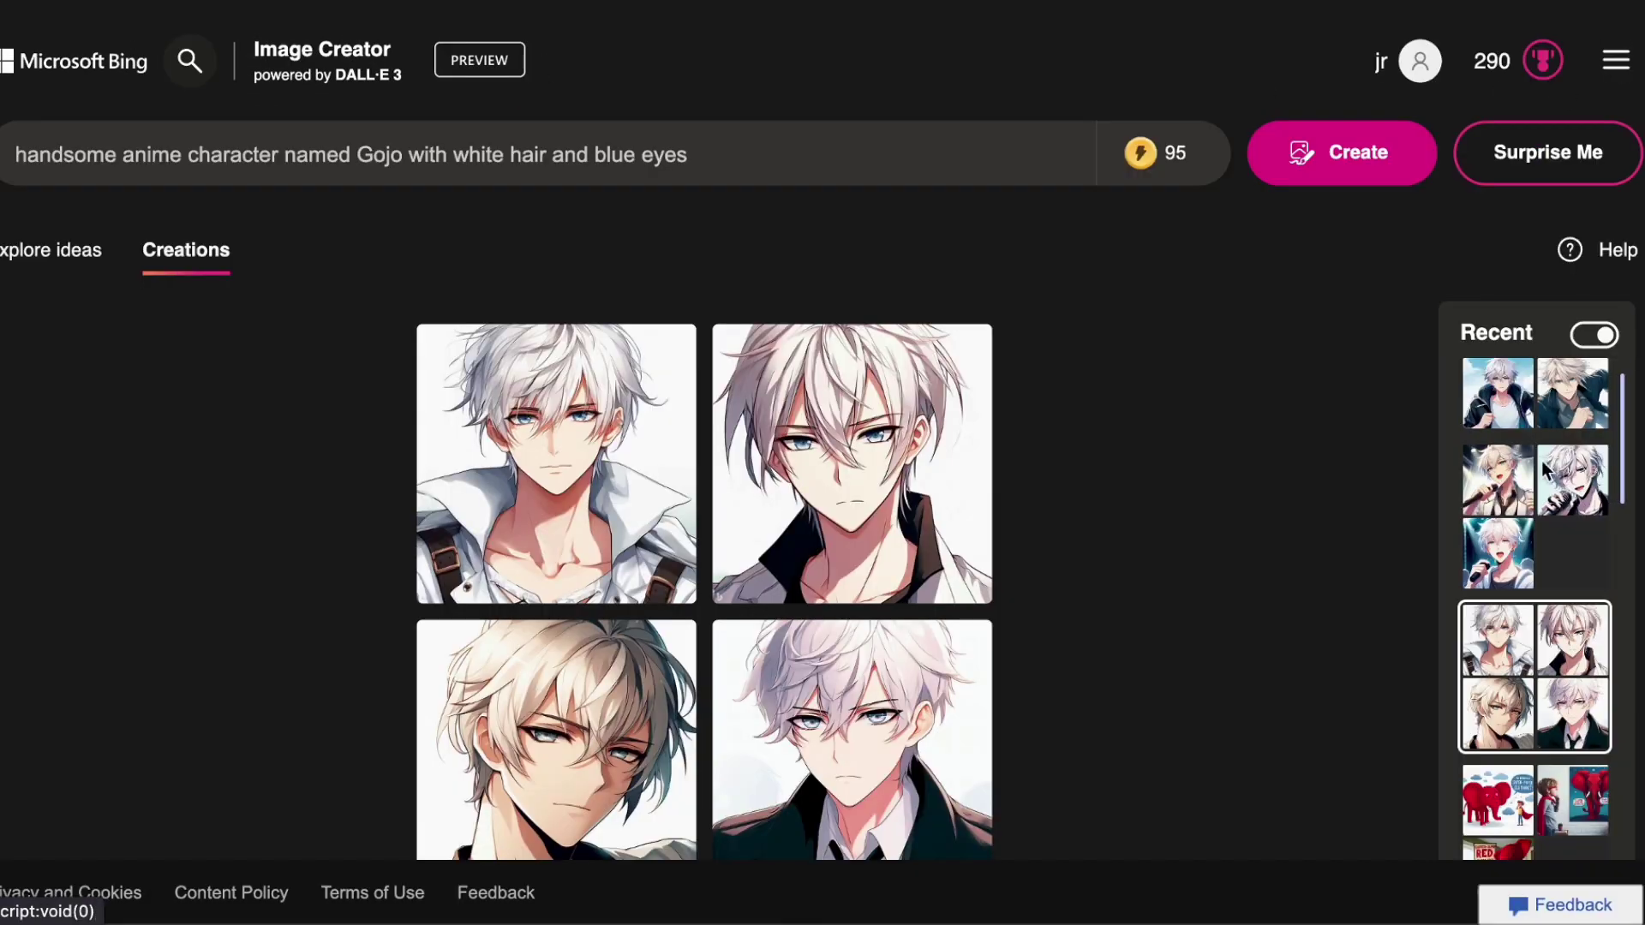
Open the first singing Gojo image from the Recent panel and download it as a jpeg.
{"action": "left_click", "coordinate": [1575, 562]}
{"action": "left_click", "coordinate": [505, 457]}
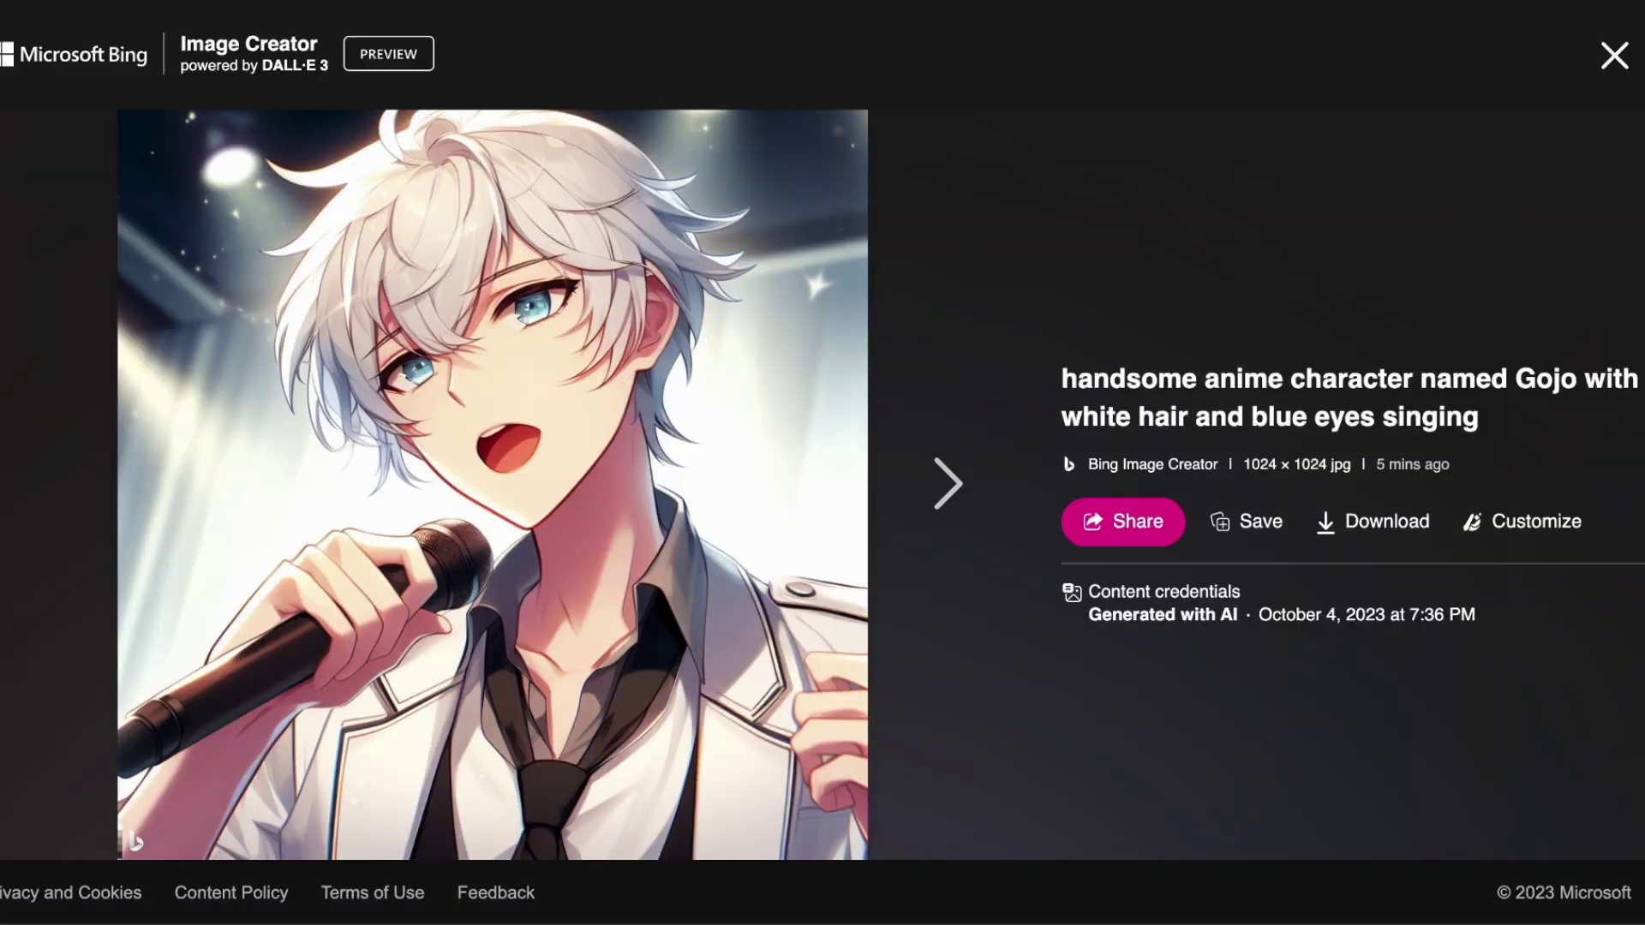
{"action": "left_click", "coordinate": [1373, 521]}
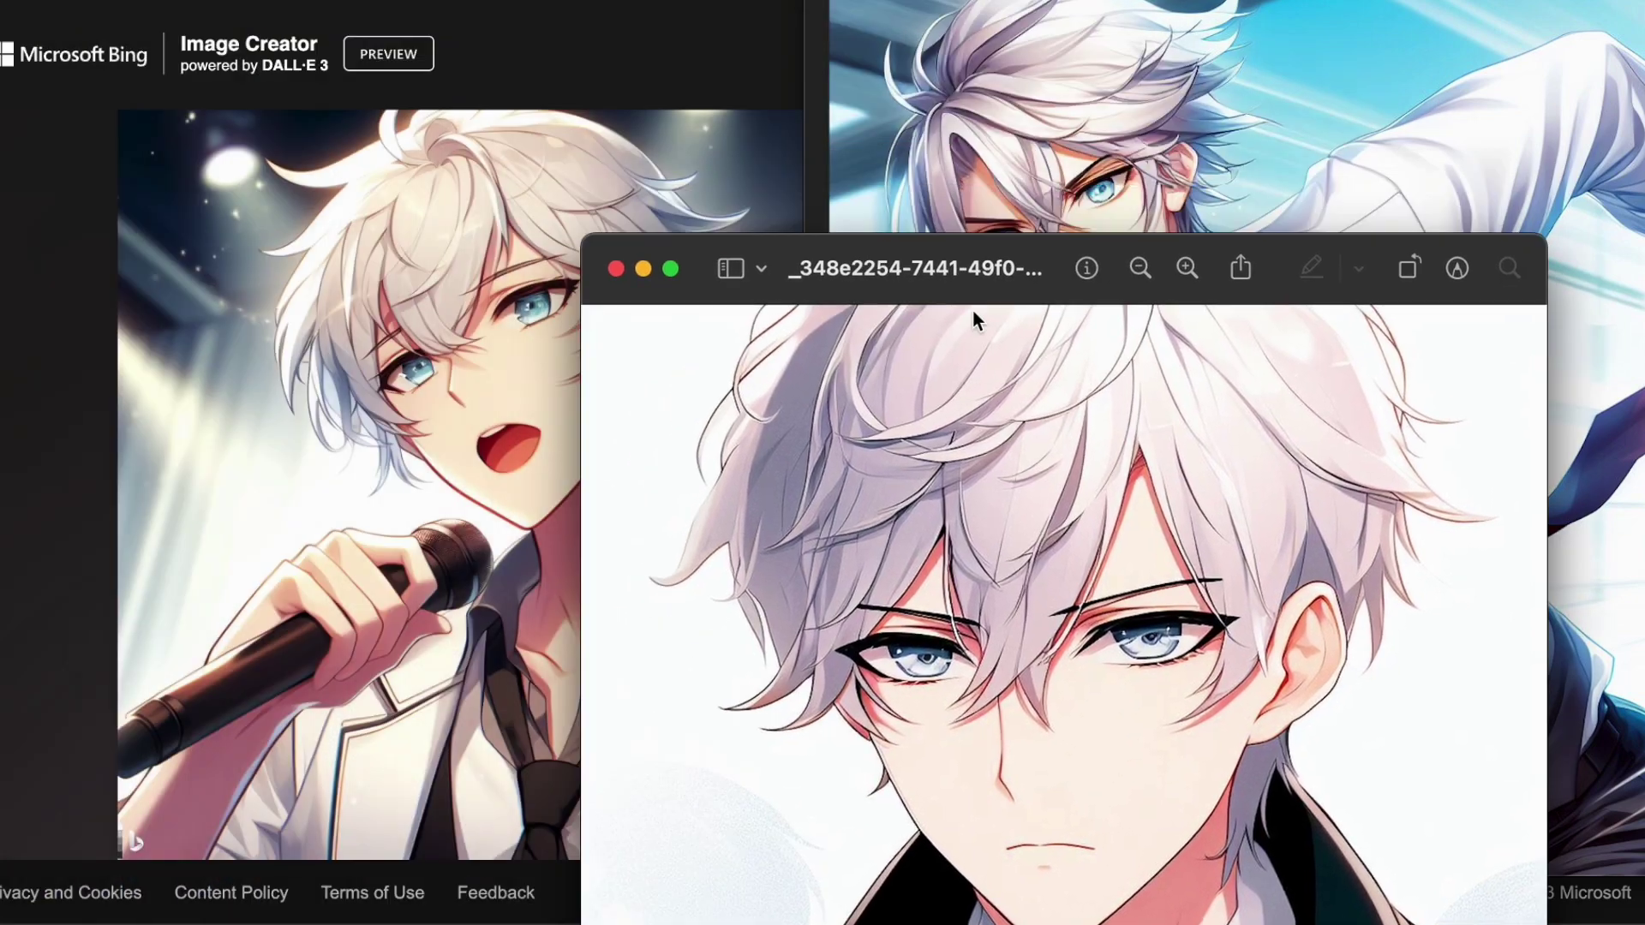
{"action": "left_click_drag", "start_coordinate": [973, 310], "coordinate": [1083, 42]}
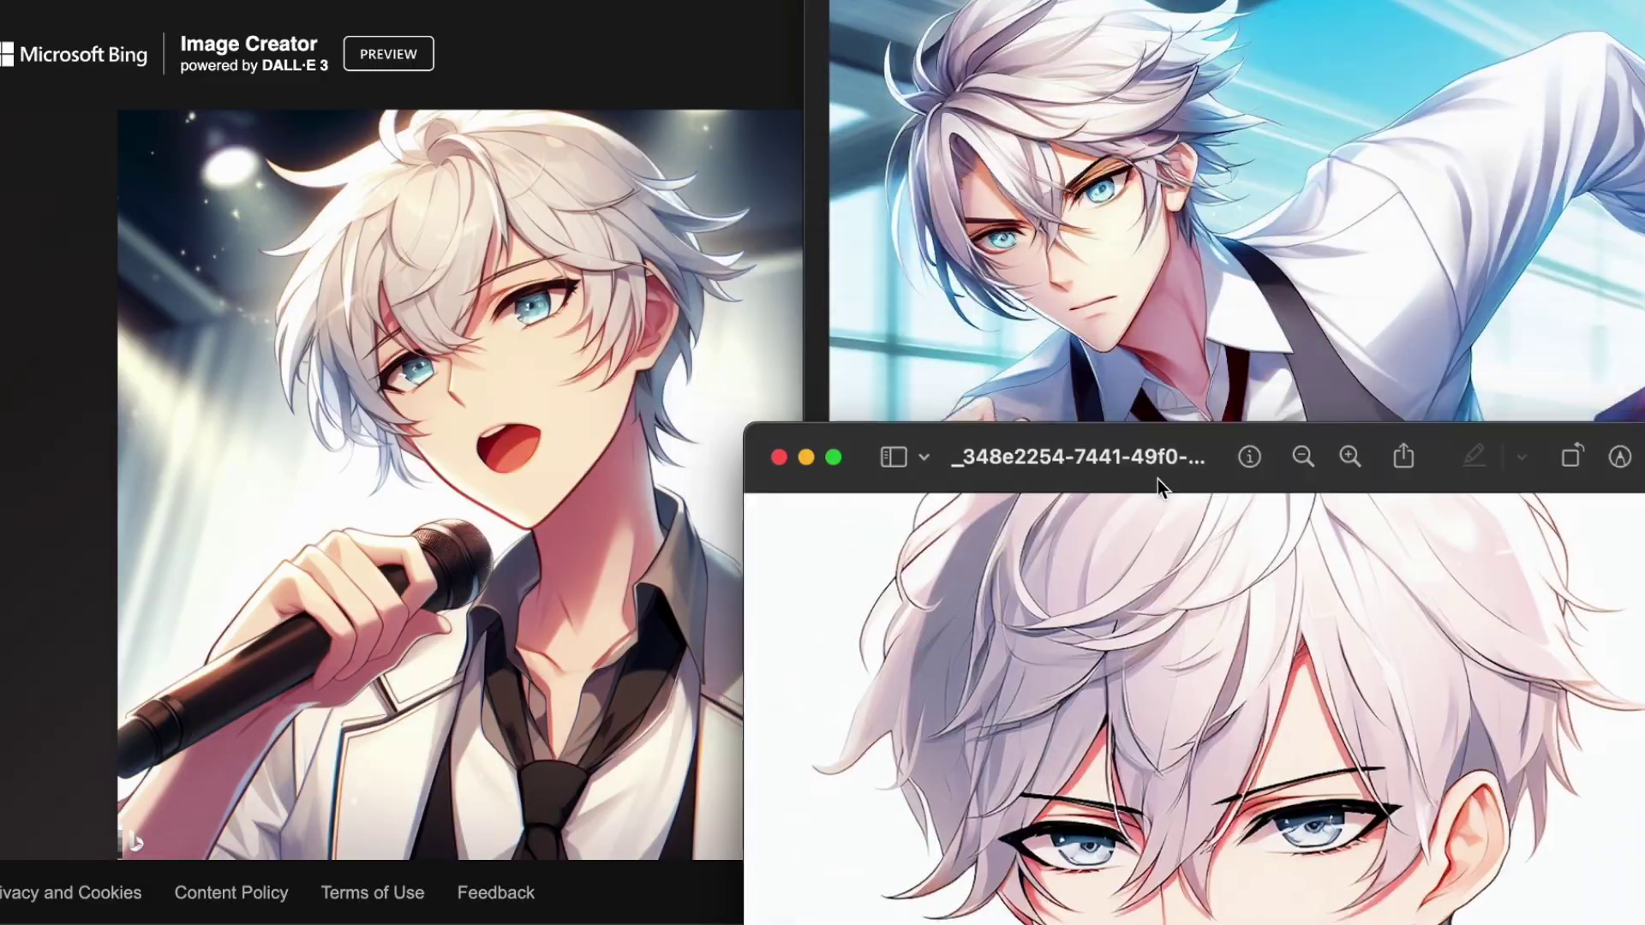
Move the Preview window aside to reveal the three singing Gojo results.
{"action": "left_click_drag", "start_coordinate": [1158, 480], "coordinate": [1309, 168]}
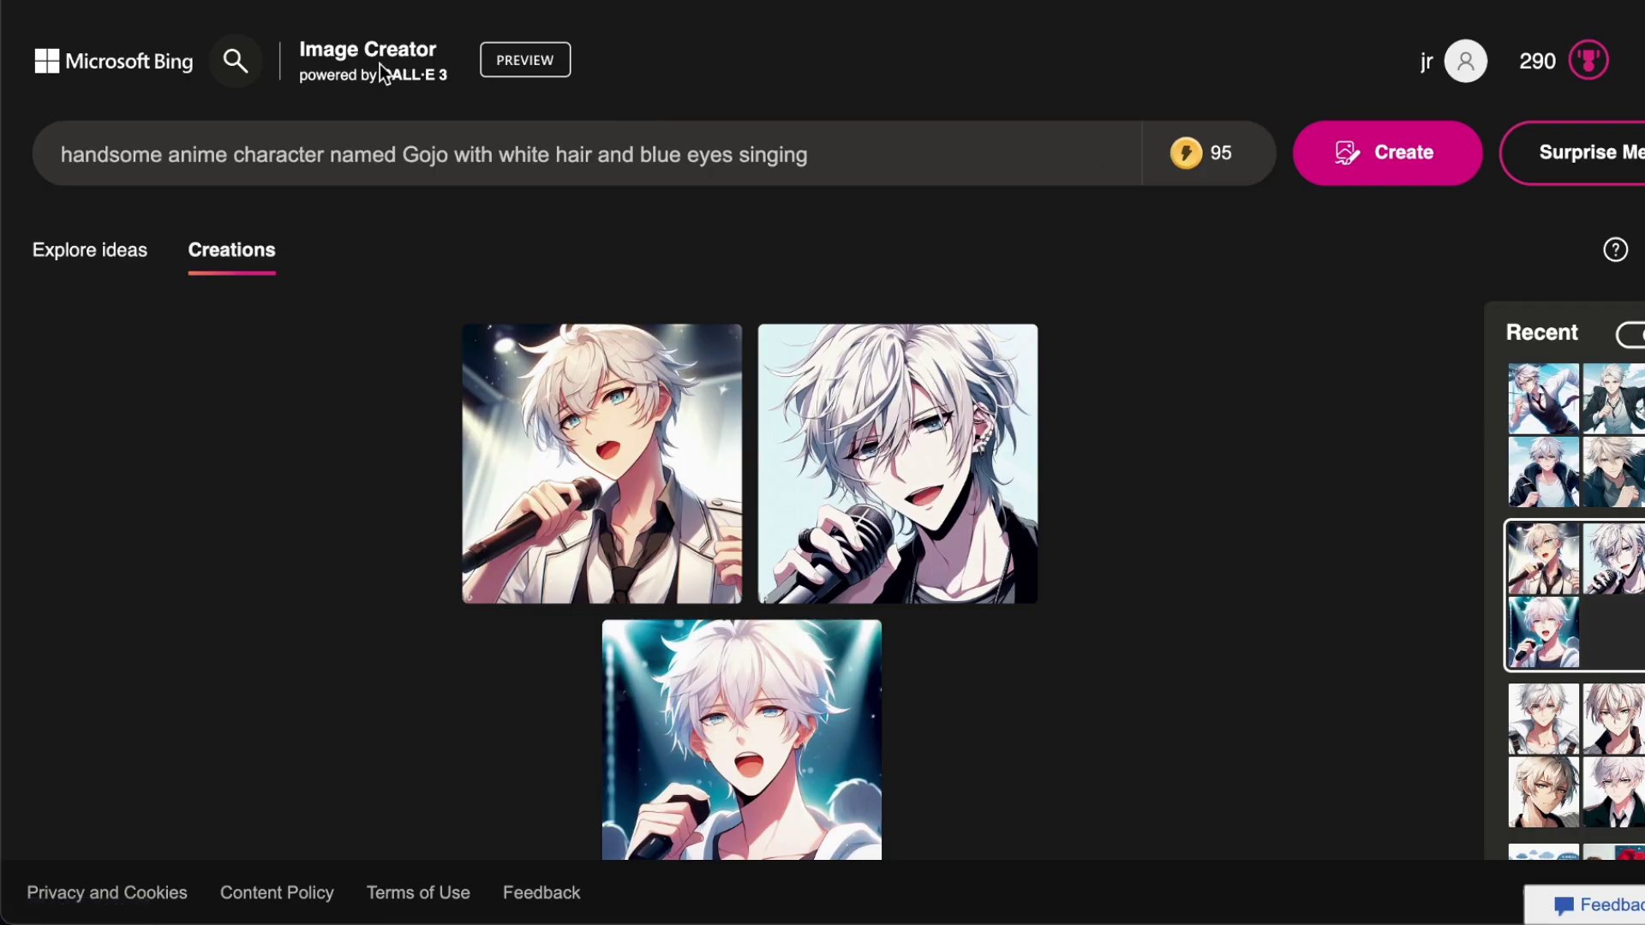
Return to a fresh Image Creator start page via the Image Creator title.
{"action": "left_click", "coordinate": [366, 51]}
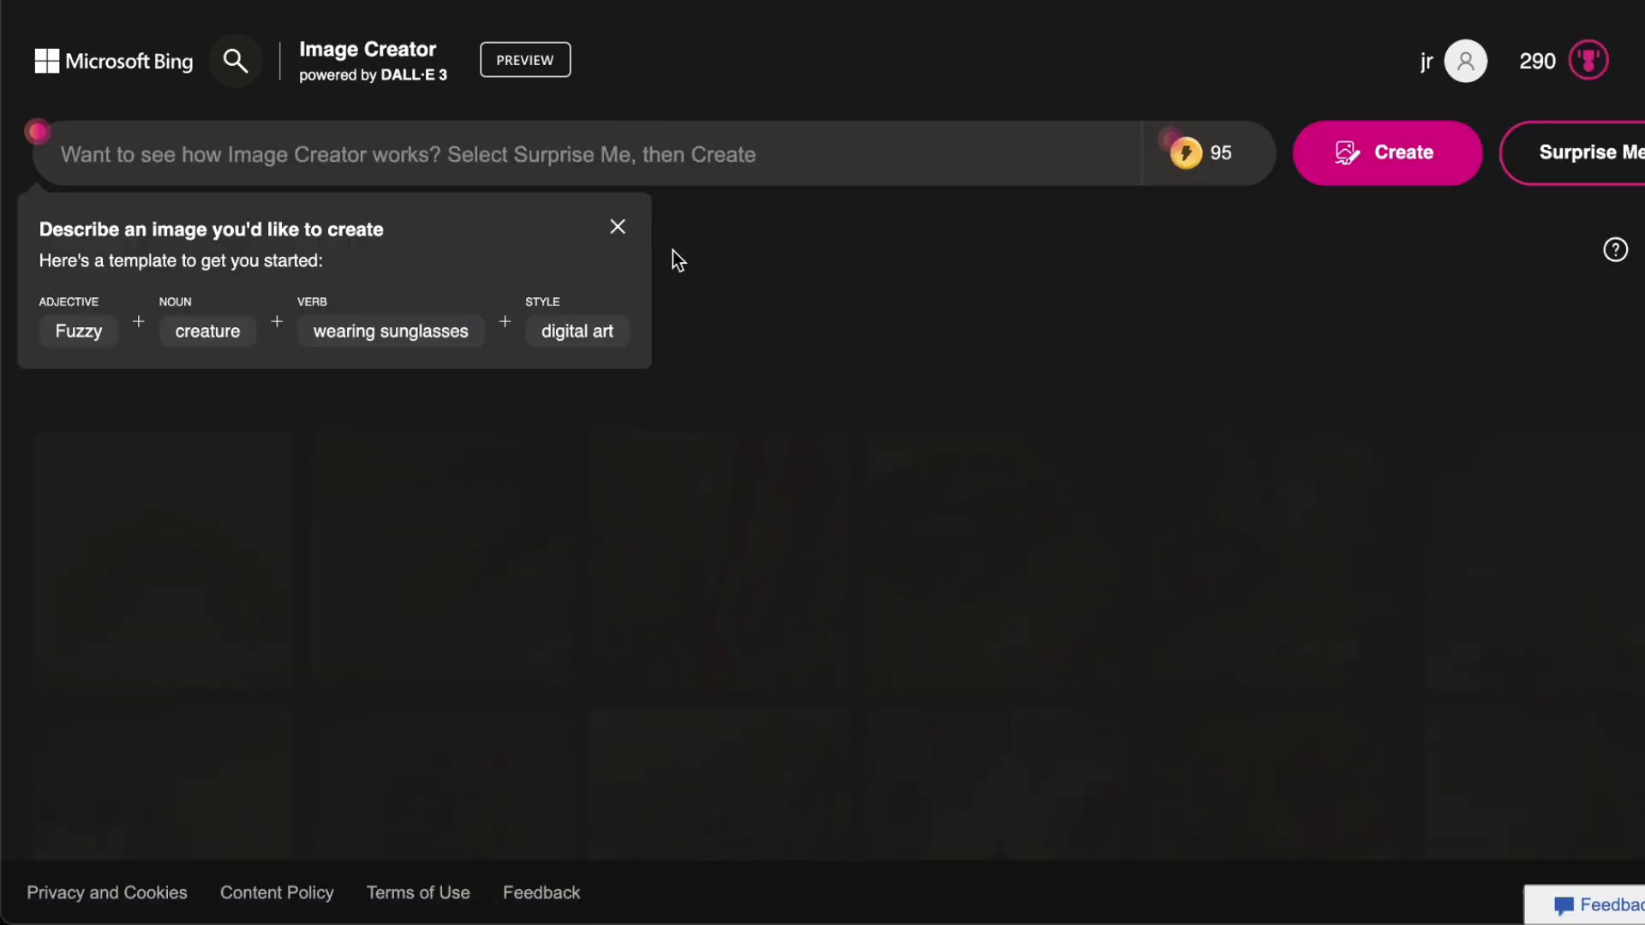